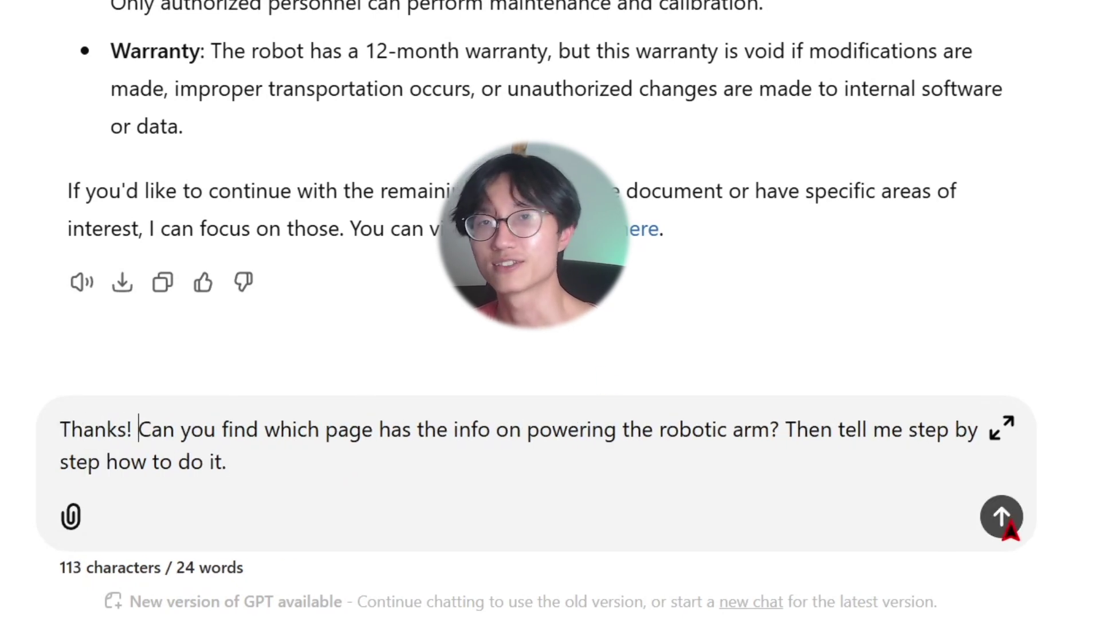
Submit the robotic-arm power question and scroll through the streamed step-by-step power-on answer
left_click(1004, 521)
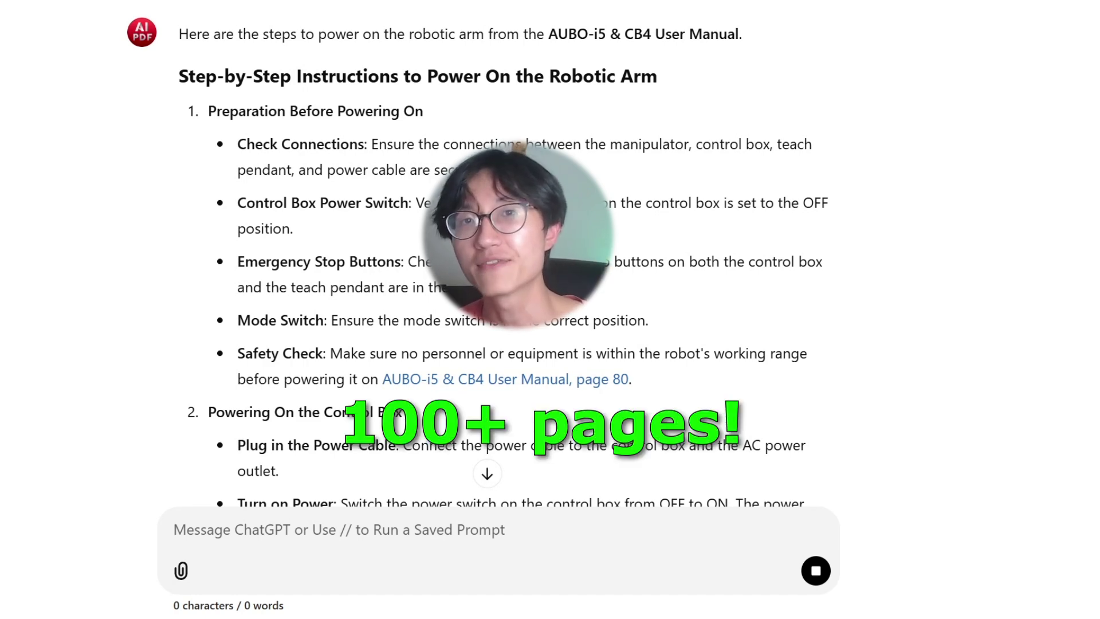
scroll(370, 138, "down", 3)
scroll(370, 137, "up", 3)
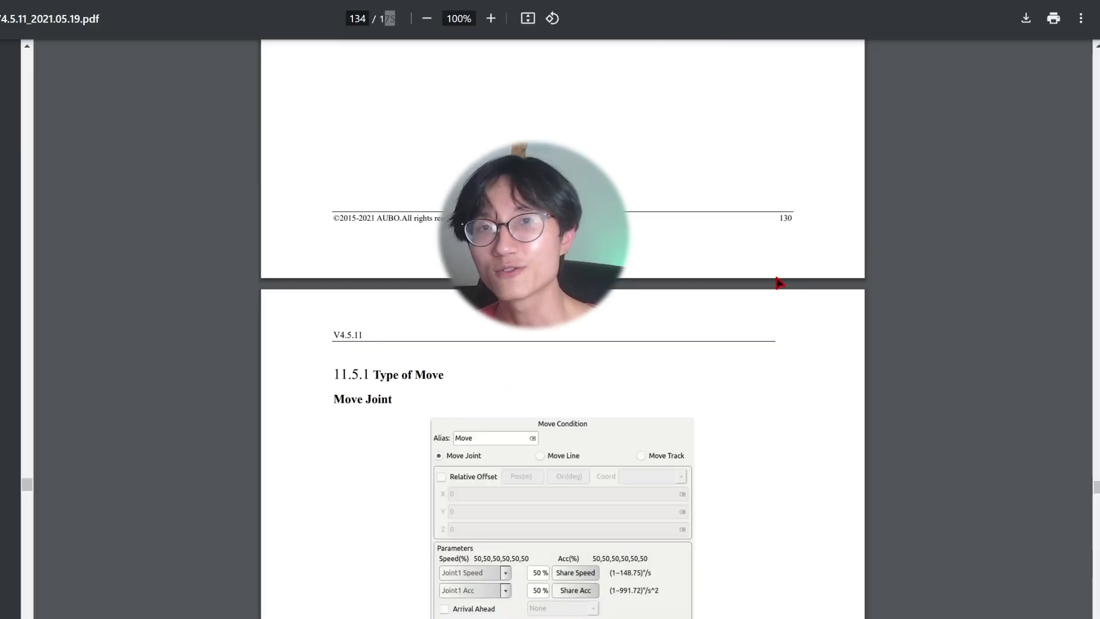
scroll(777, 279, "down", 12)
scroll(777, 282, "up", 6)
scroll(768, 283, "up", 5)
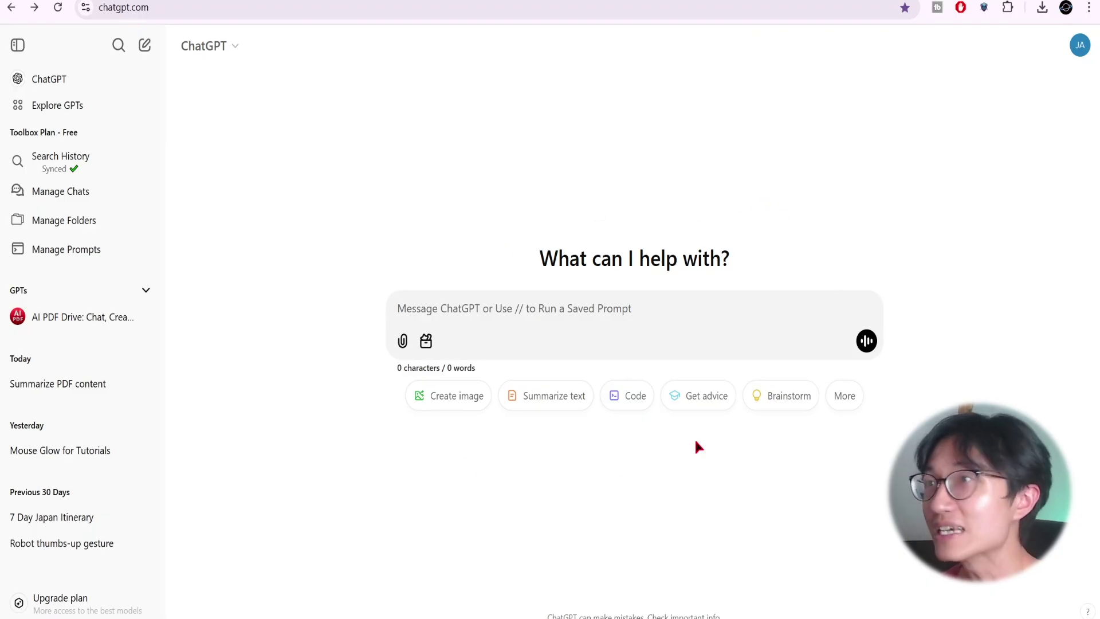
Open the account menu from the avatar, then close it again
left_click(1078, 58)
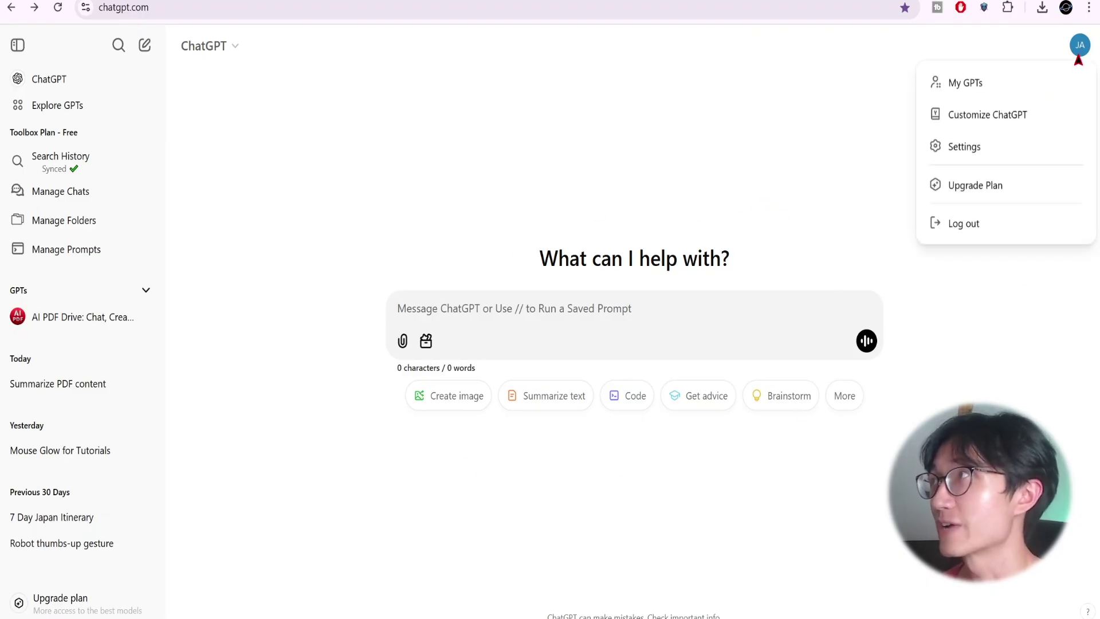
left_click(977, 63)
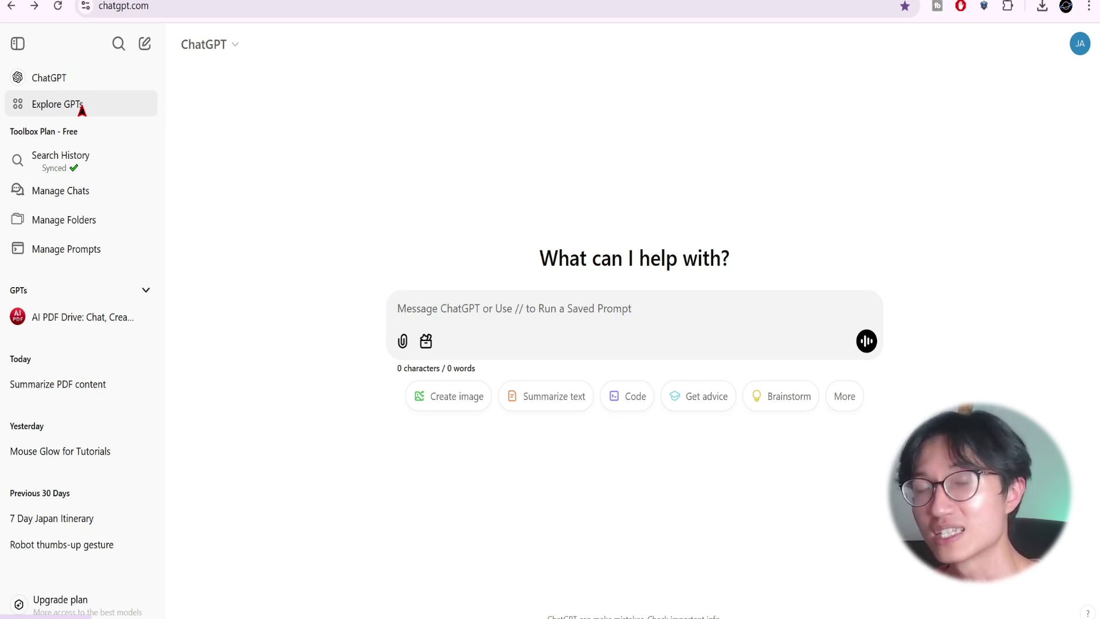
Browse the GPT catalogue and search it for 'Ai pdf drive'
left_click(123, 110)
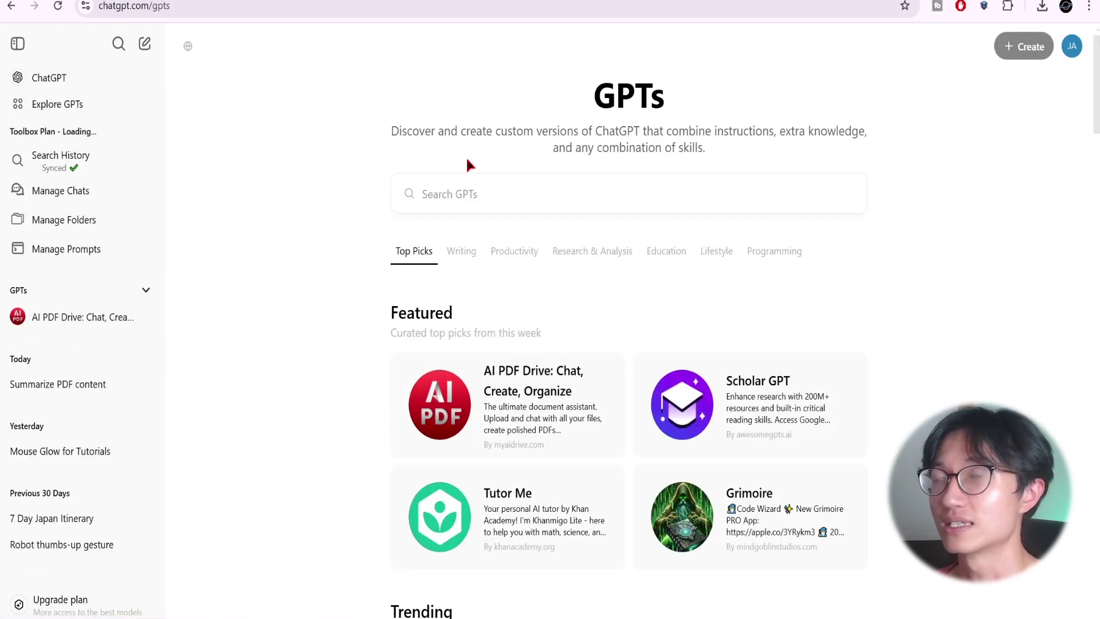
scroll(650, 206, "down", 6)
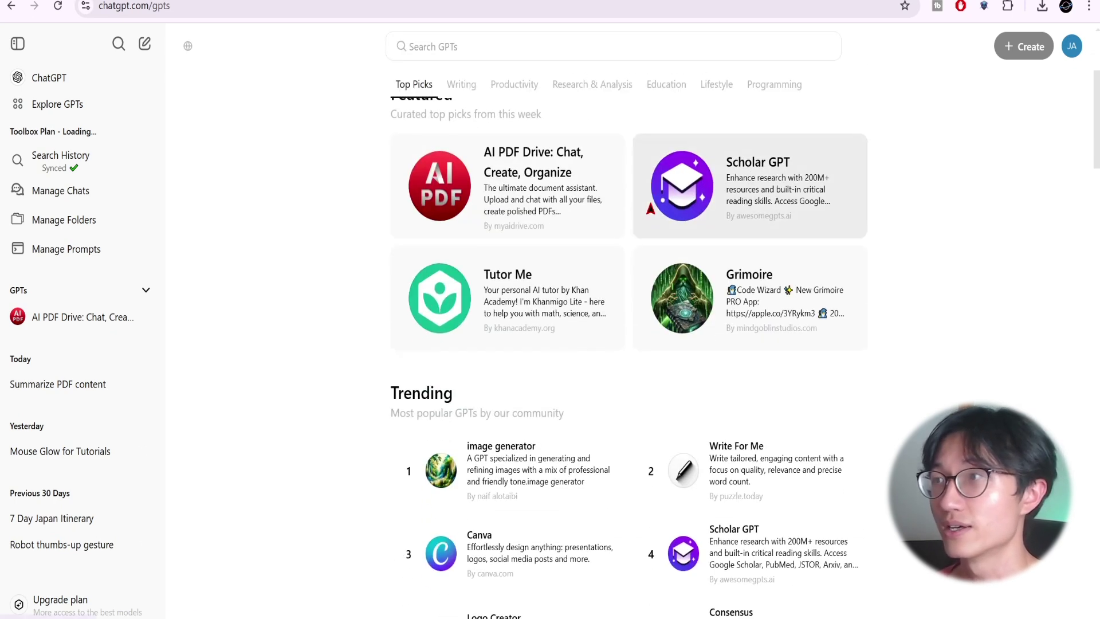
scroll(650, 206, "up", 6)
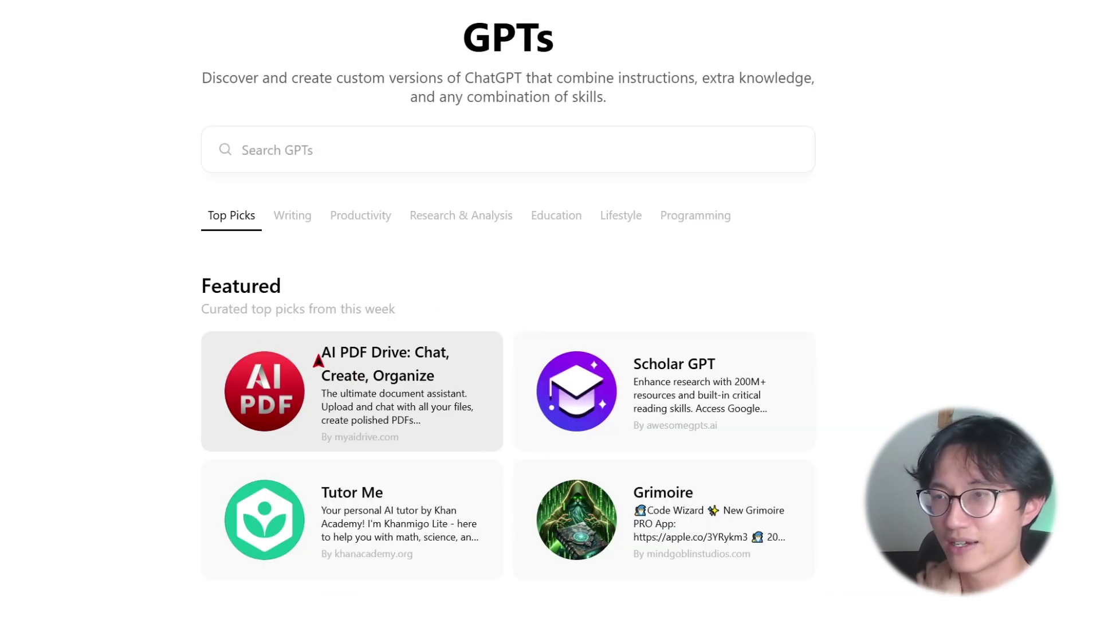
left_click(508, 163)
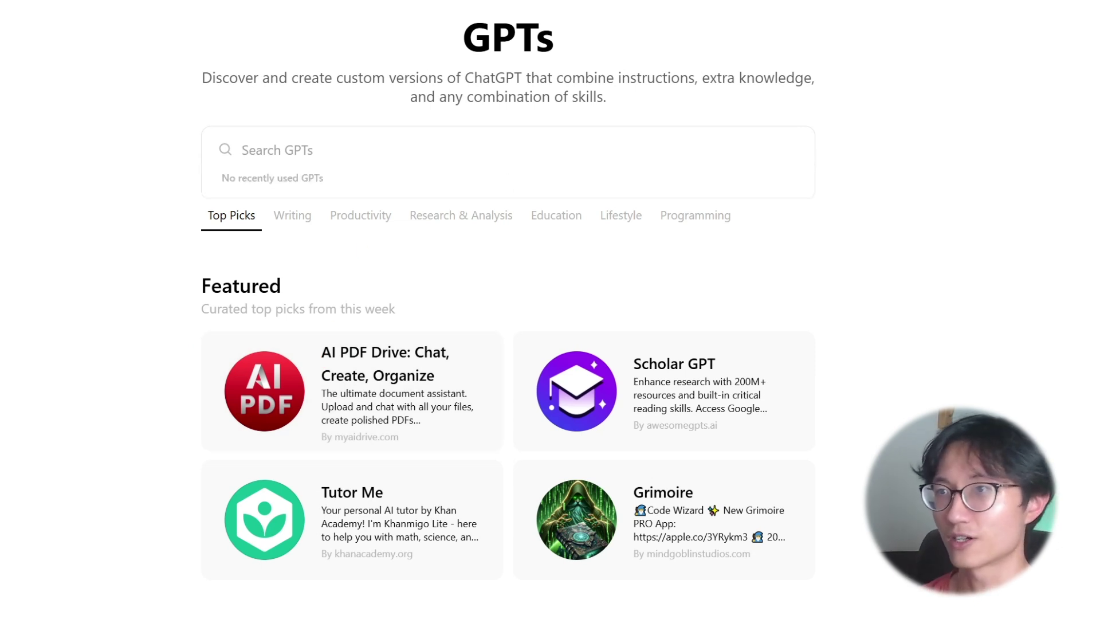
type("A")
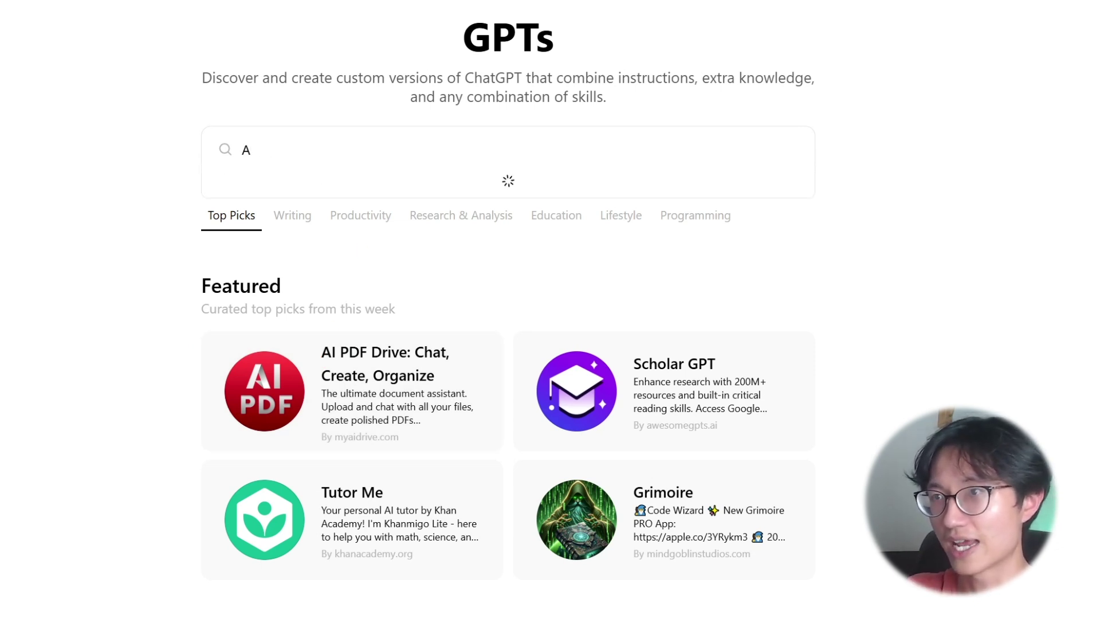
type("i pdf drive")
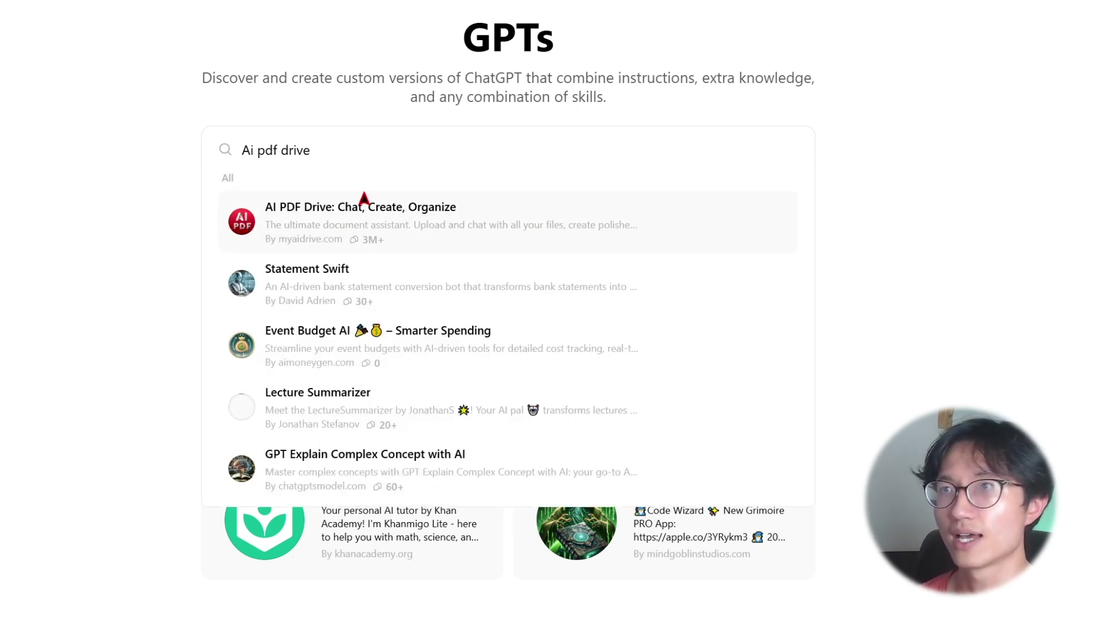
Review the AI PDF Drive: Chat, Create, Organize details and start a chat with it
left_click(441, 243)
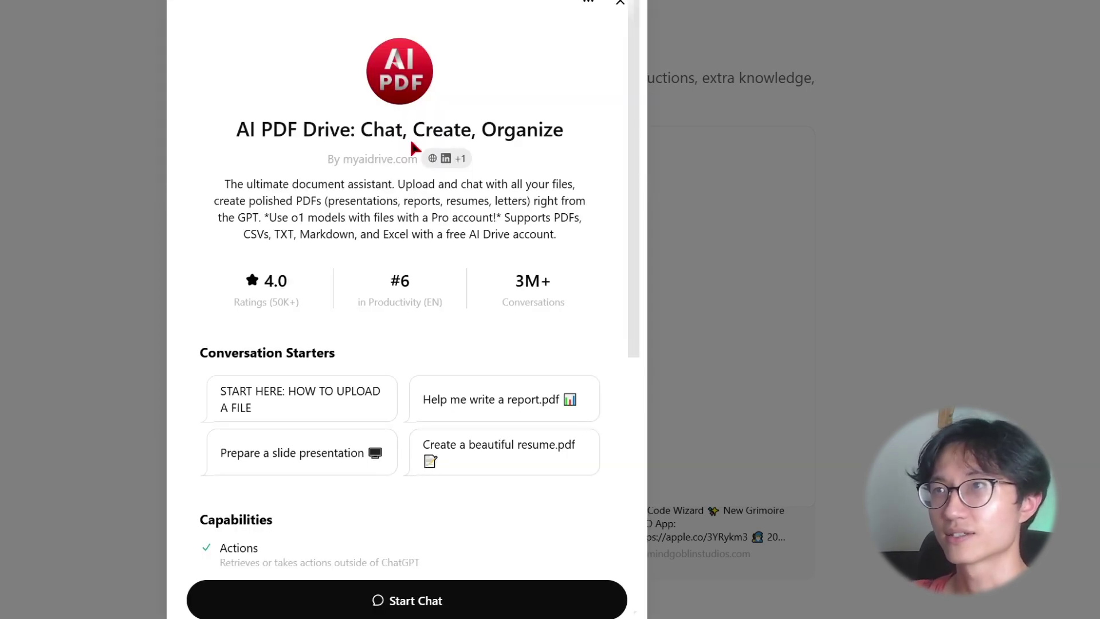
scroll(378, 235, "down", 7)
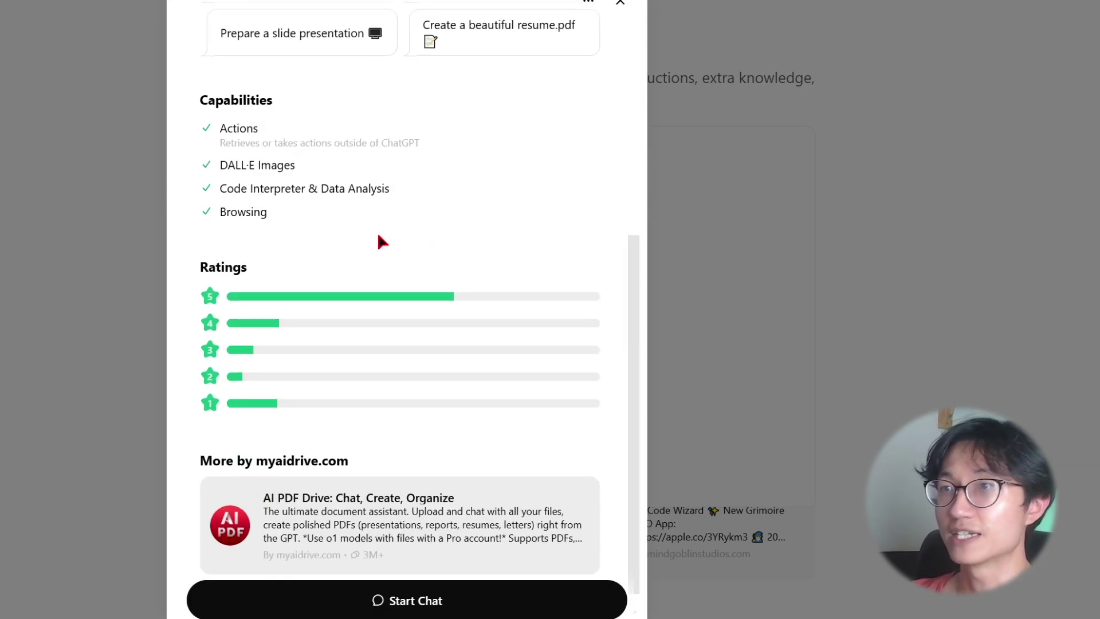
scroll(378, 236, "up", 7)
scroll(488, 252, "down", 5)
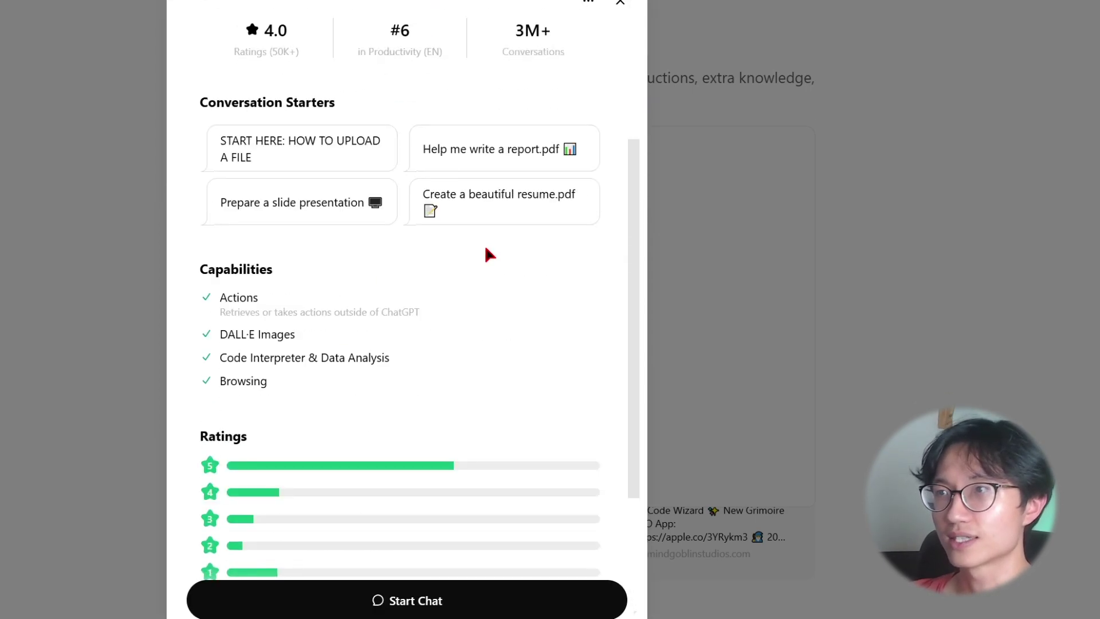
scroll(319, 167, "up", 1)
scroll(352, 178, "down", 3)
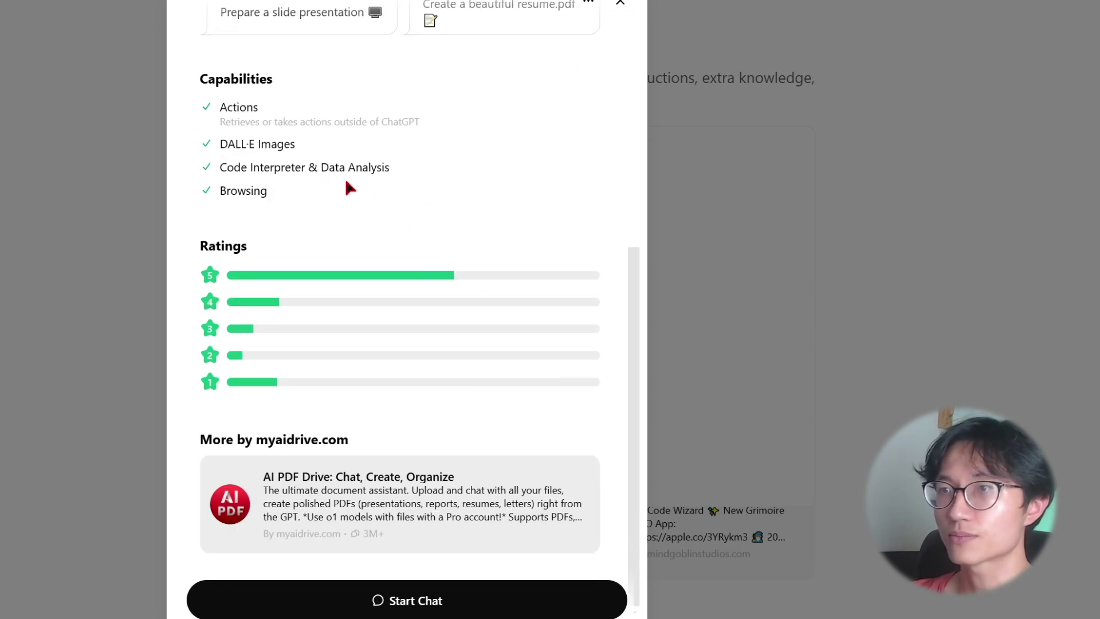
scroll(410, 230, "up", 7)
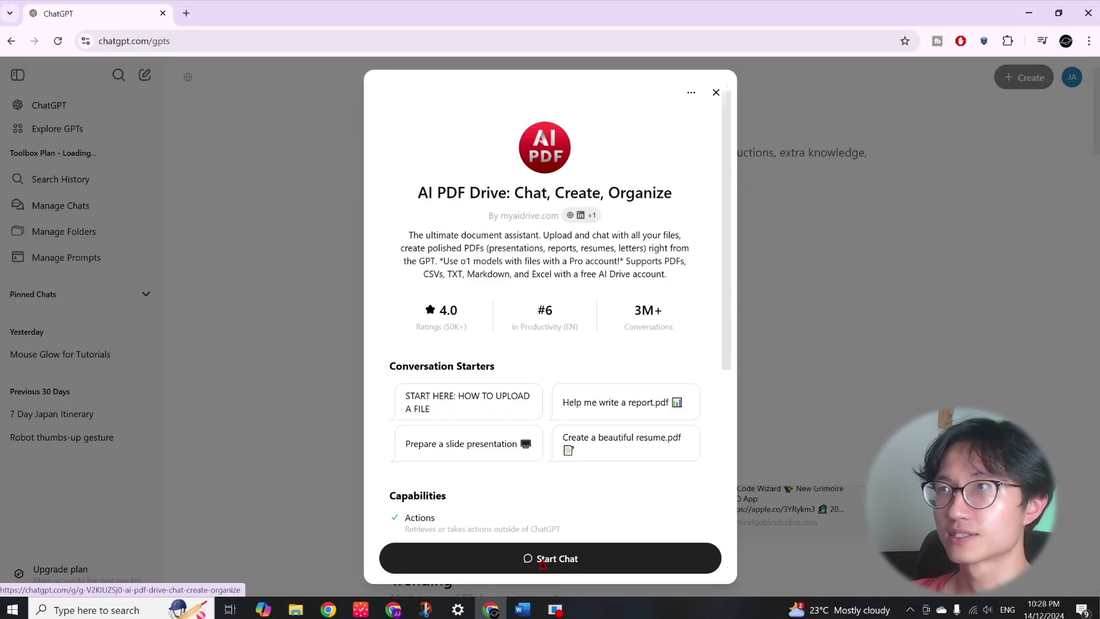
left_click(542, 559)
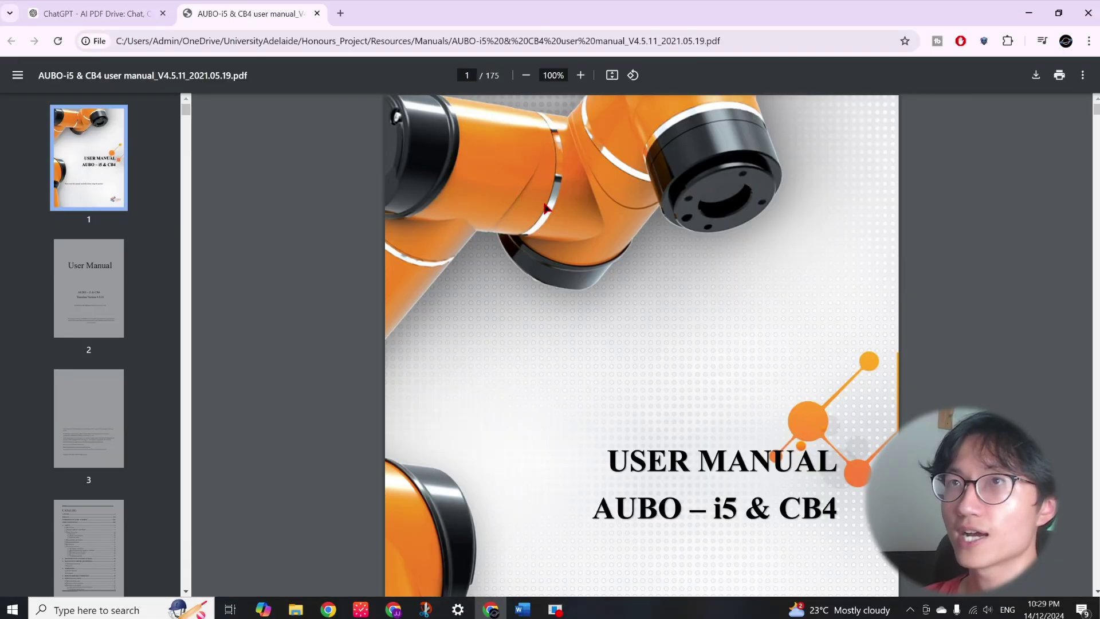
Scroll the AUBO-i5 & CB4 manual's catalogue and its power-on instructions on pages 83–85
scroll(534, 206, "down", 15)
scroll(535, 207, "down", 20)
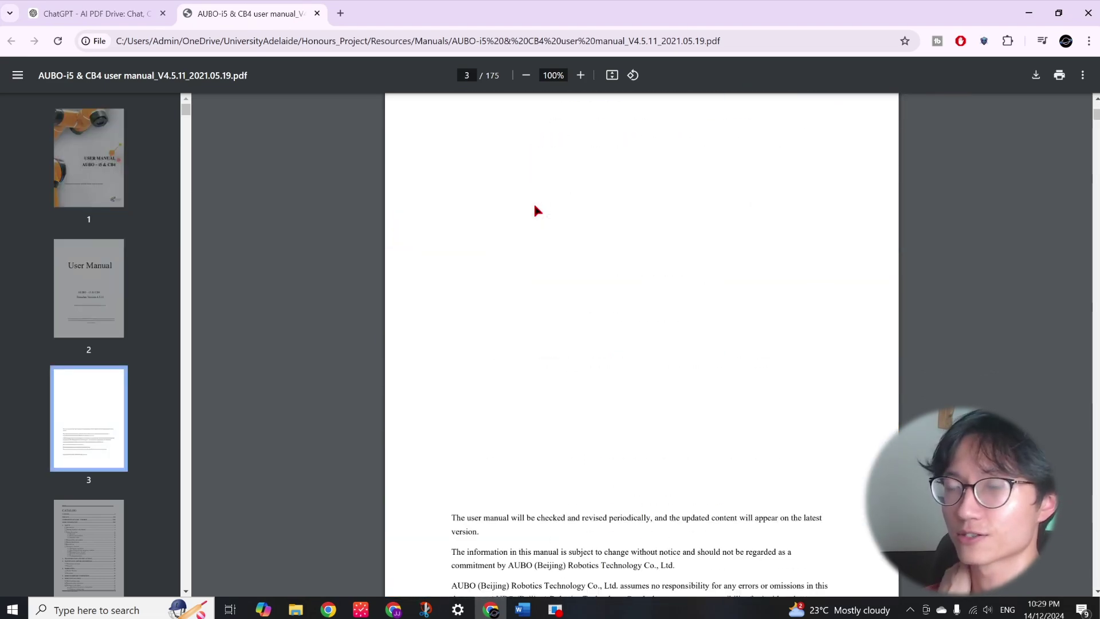
scroll(537, 210, "up", 8)
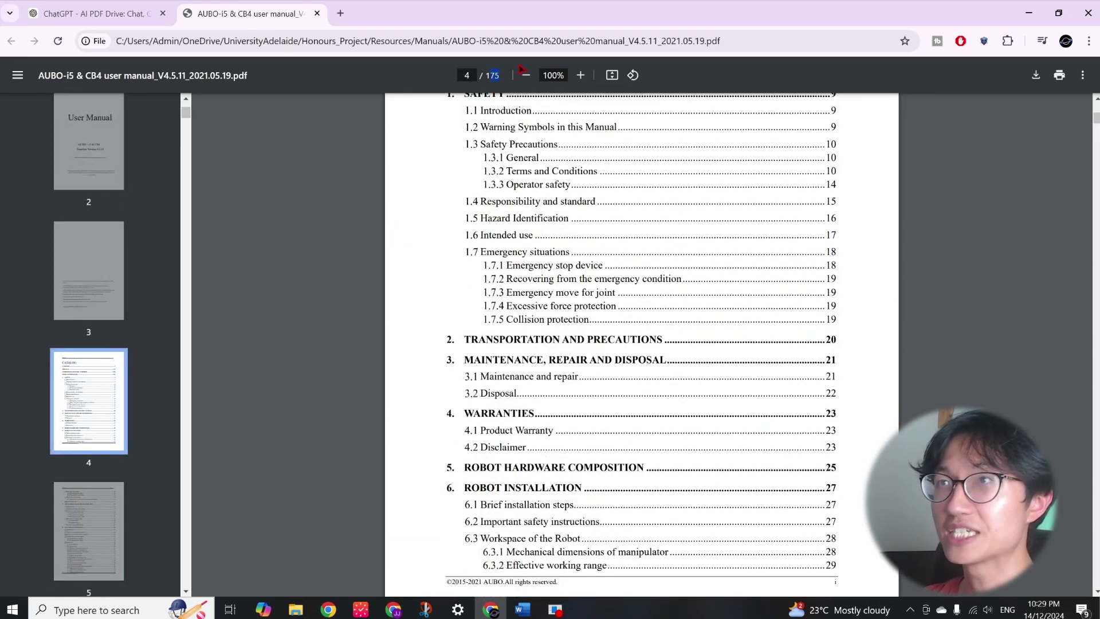
scroll(545, 178, "up", 4)
scroll(546, 179, "up", 20)
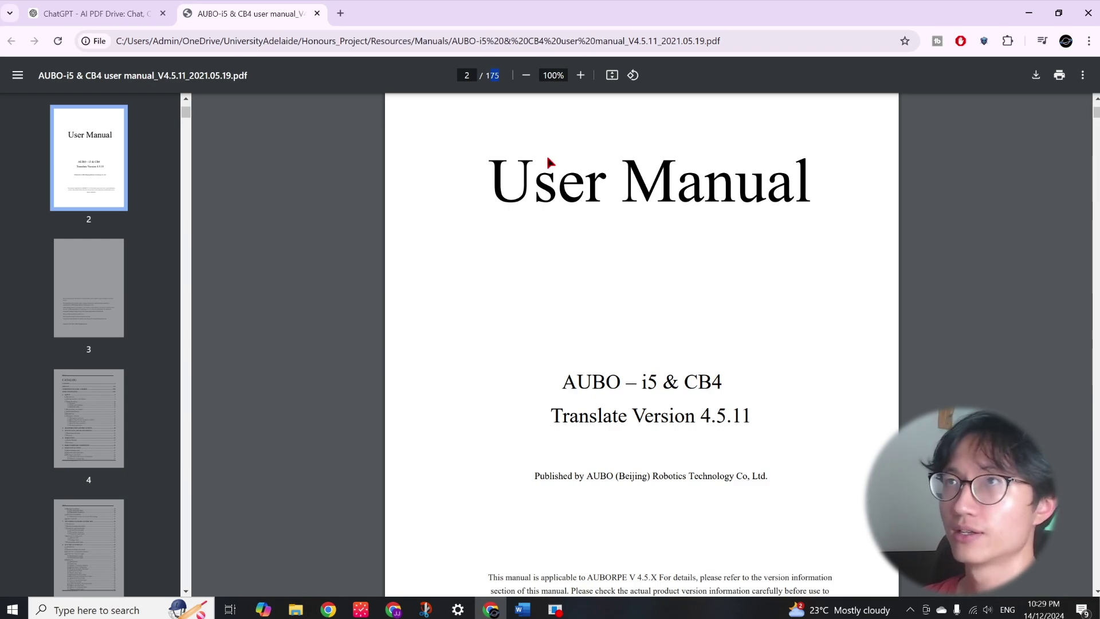
scroll(549, 163, "down", 15)
left_click_drag(1095, 118, 1069, 348)
scroll(1071, 292, "down", 4)
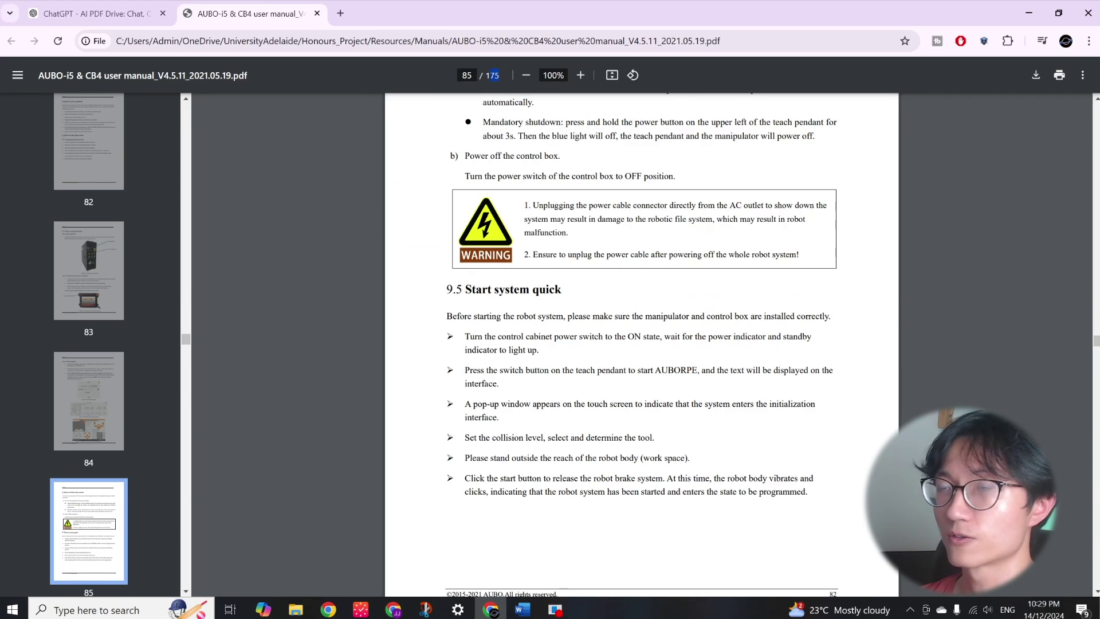
scroll(642, 344, "up", 20)
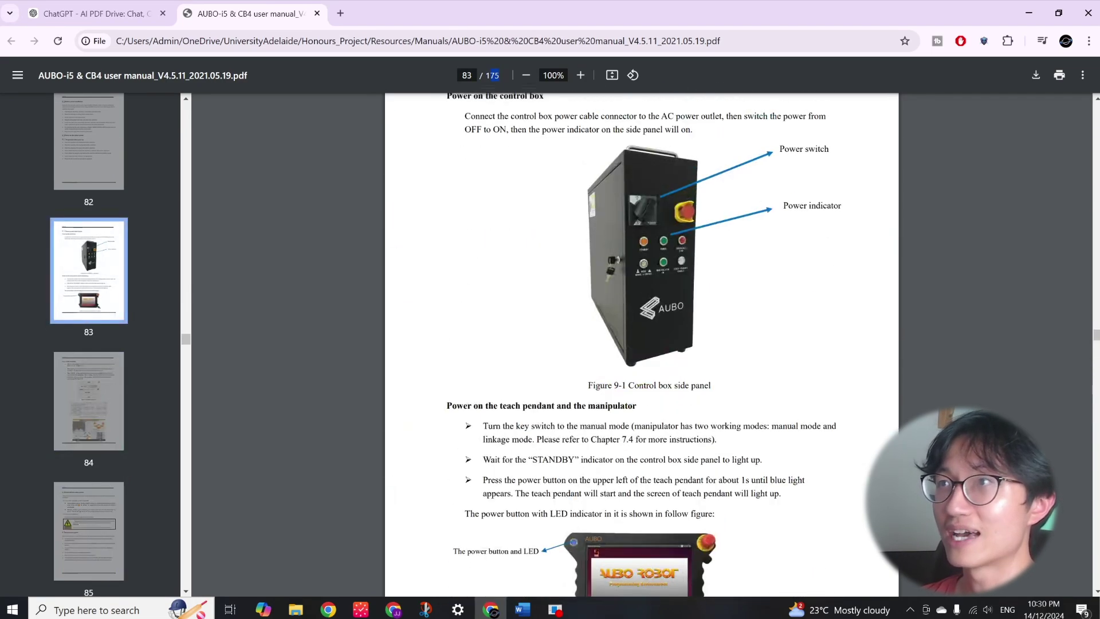
scroll(687, 237, "up", 3)
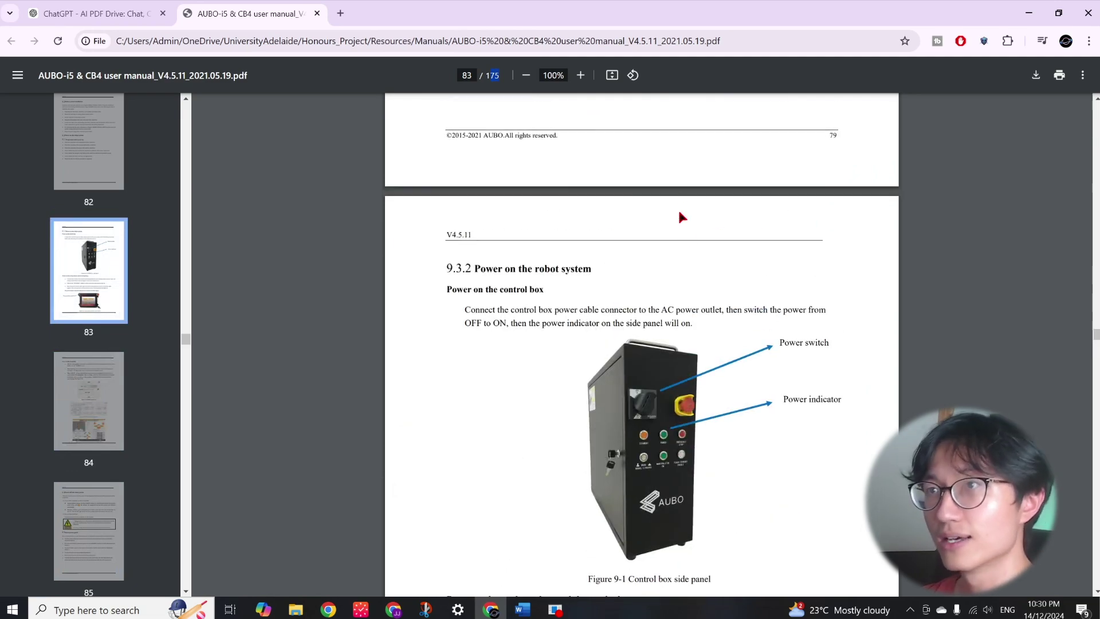
scroll(688, 238, "down", 11)
scroll(652, 216, "down", 3)
scroll(683, 298, "down", 5)
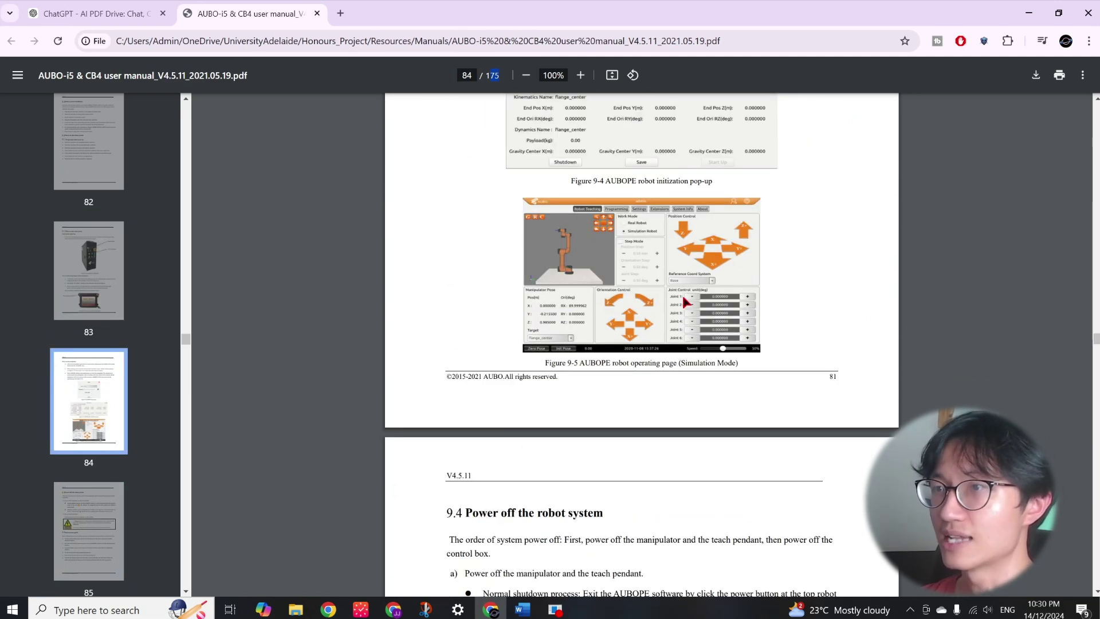
scroll(682, 294, "down", 5)
Return to the manual's cover page and scroll through its opening pages
key("Home")
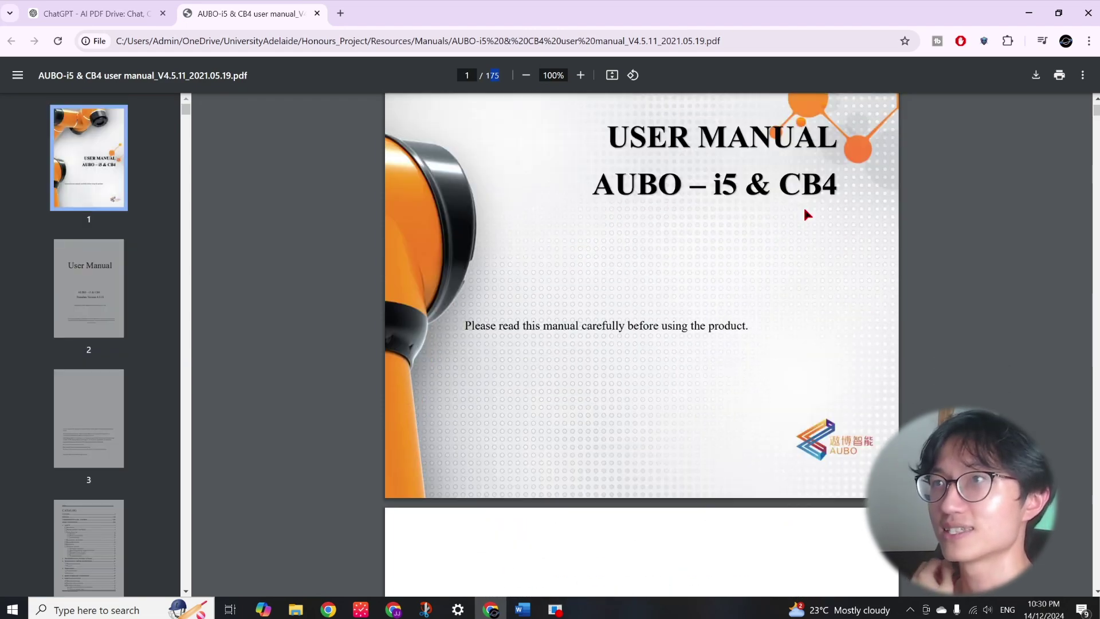
scroll(807, 214, "down", 5)
scroll(807, 214, "down", 8)
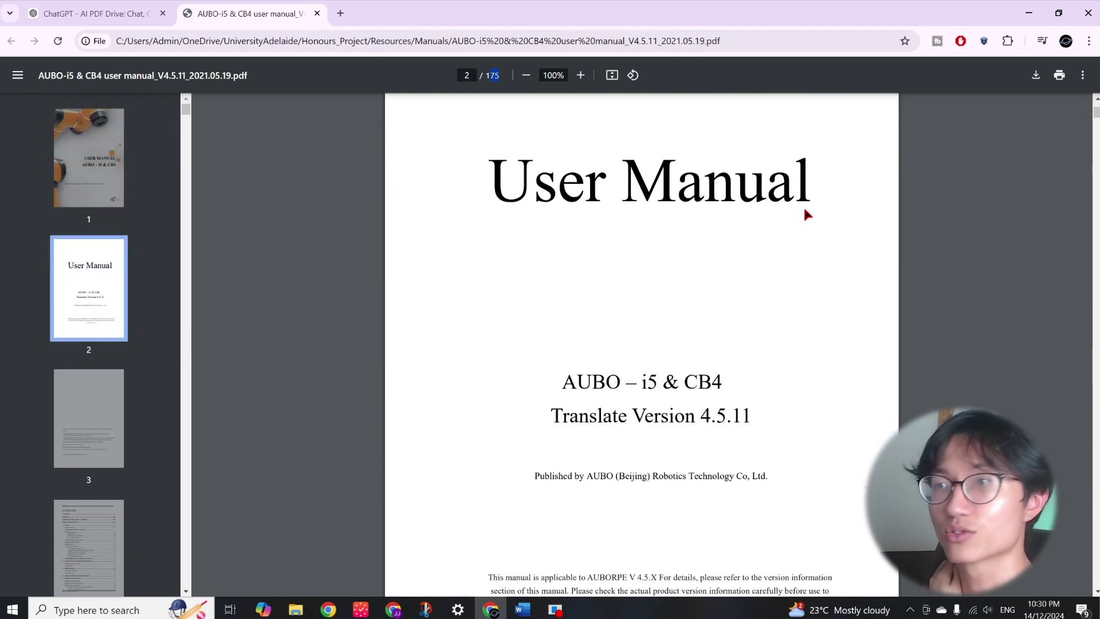
scroll(807, 214, "up", 10)
scroll(804, 205, "up", 3)
scroll(804, 205, "down", 4)
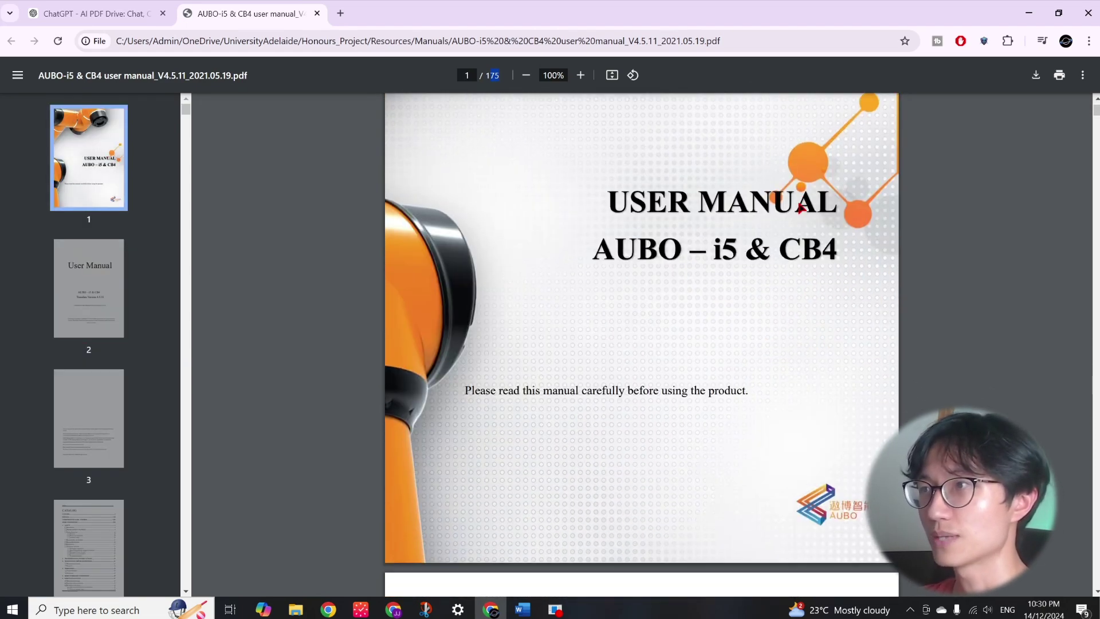
scroll(799, 200, "down", 2)
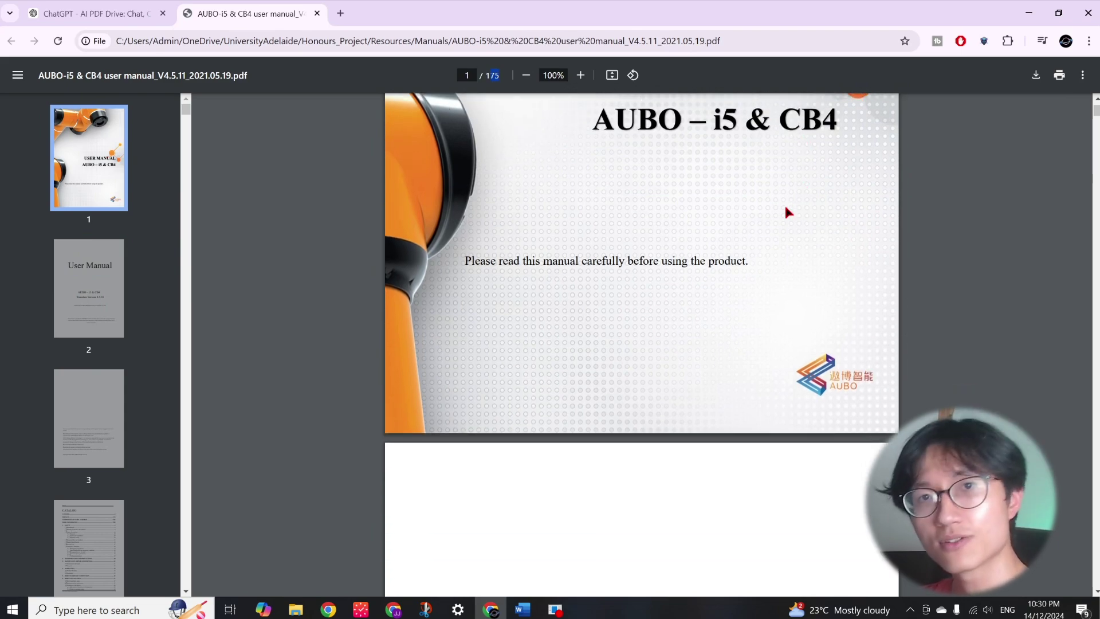
scroll(788, 212, "down", 15)
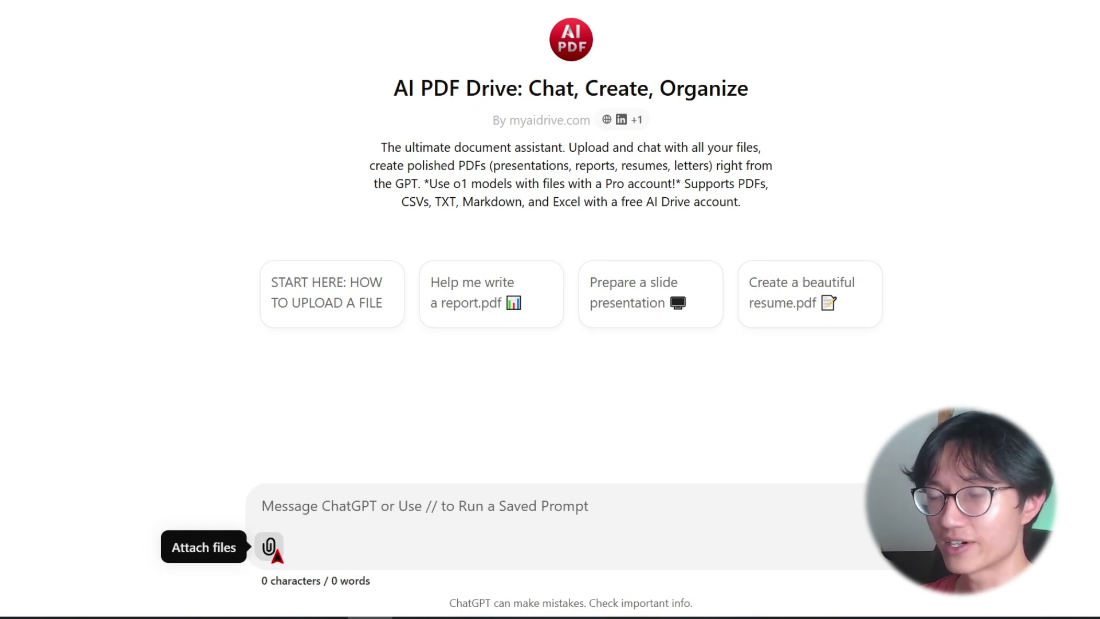
Upload a file from the computer, opening the folder that holds the AUBO robot manual
left_click(269, 546)
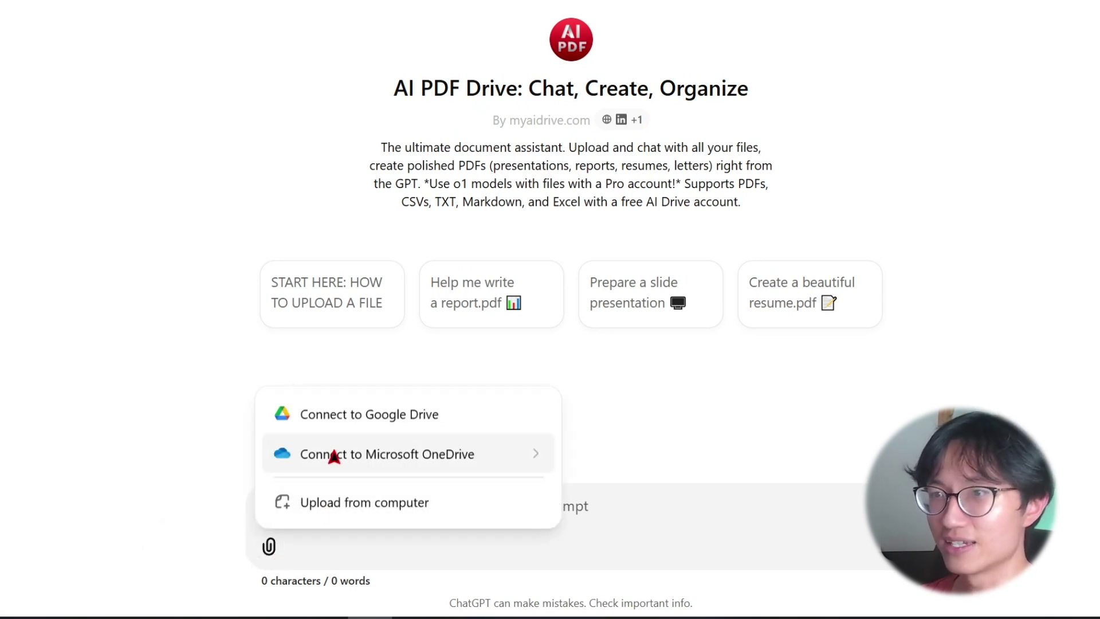
left_click(368, 515)
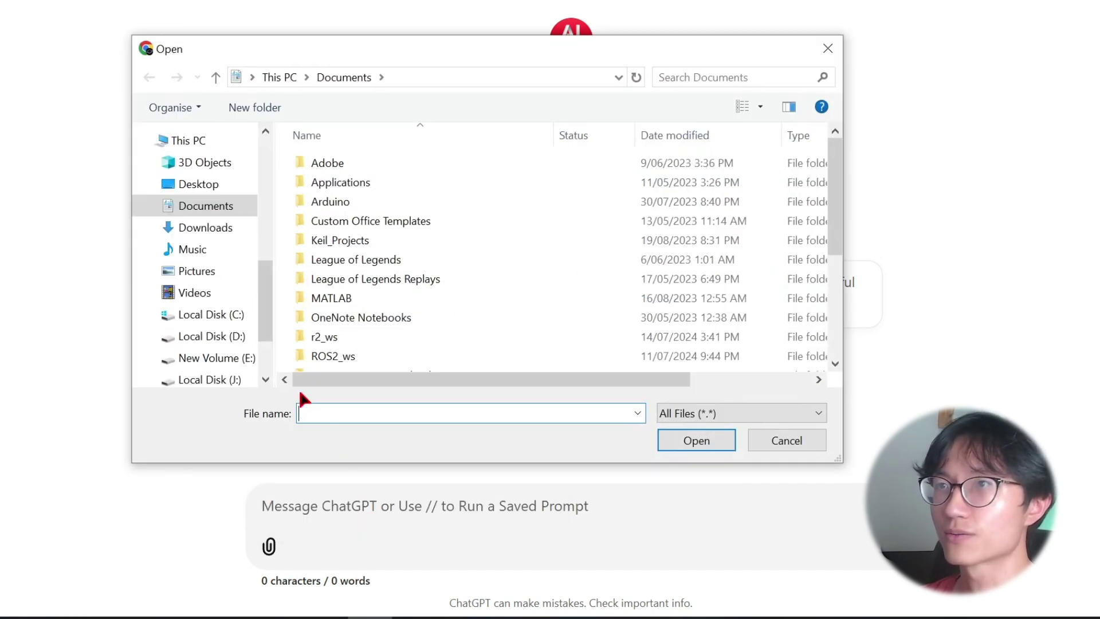
scroll(229, 275, "up", 4)
left_click(238, 337)
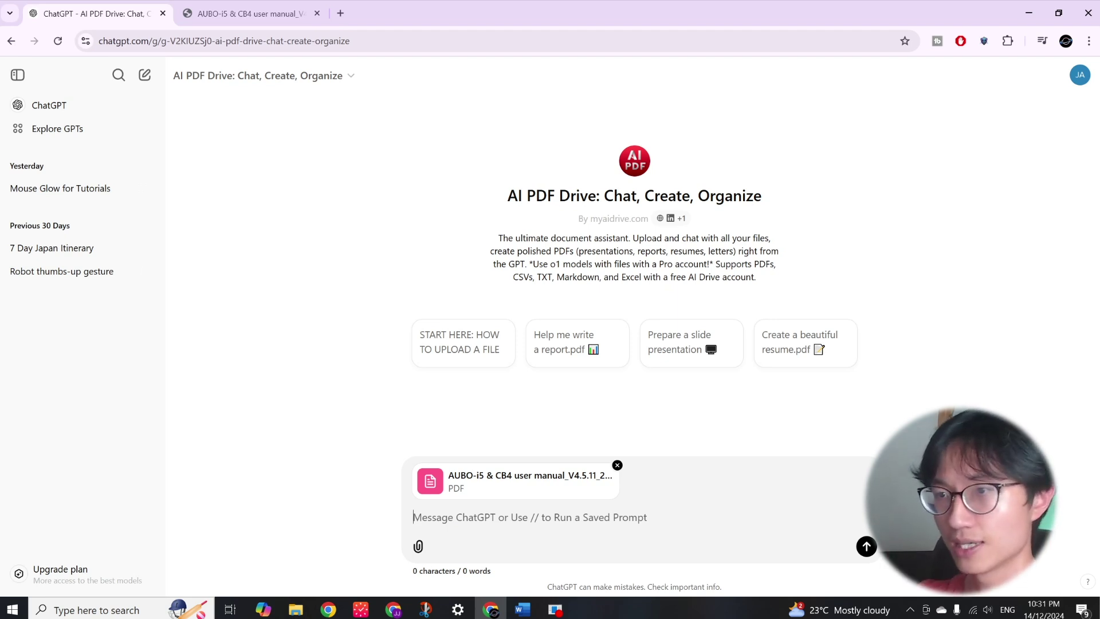
Ask 'Can you please summarise the key points in this pdf?' and sign in to AI Drive
type("Can you please summarise the key points ")
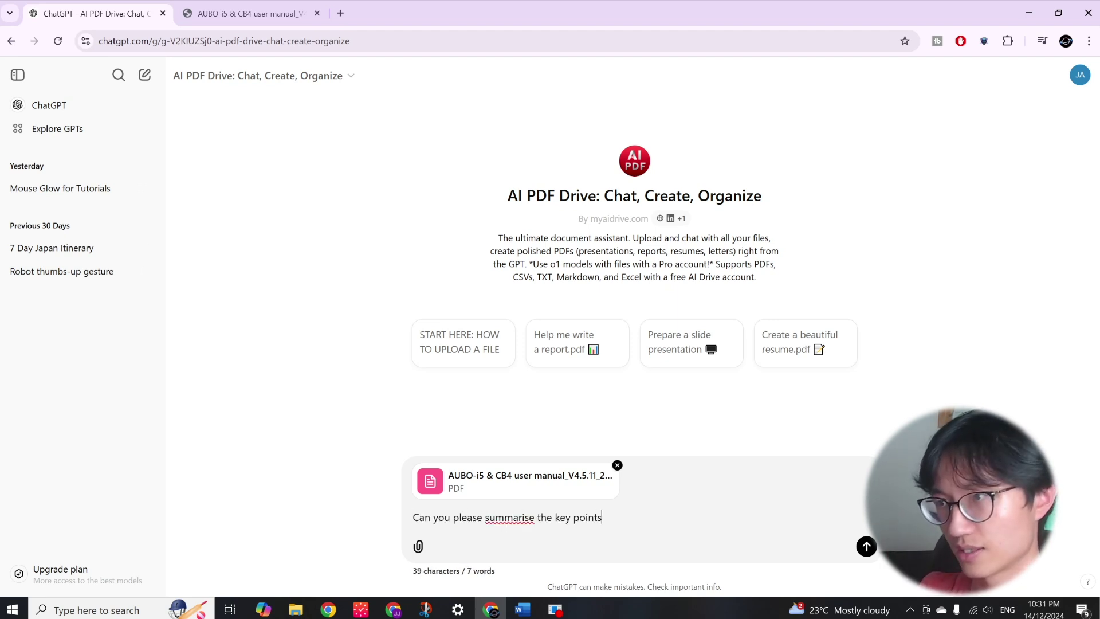
type("in this pdf?")
key("Return")
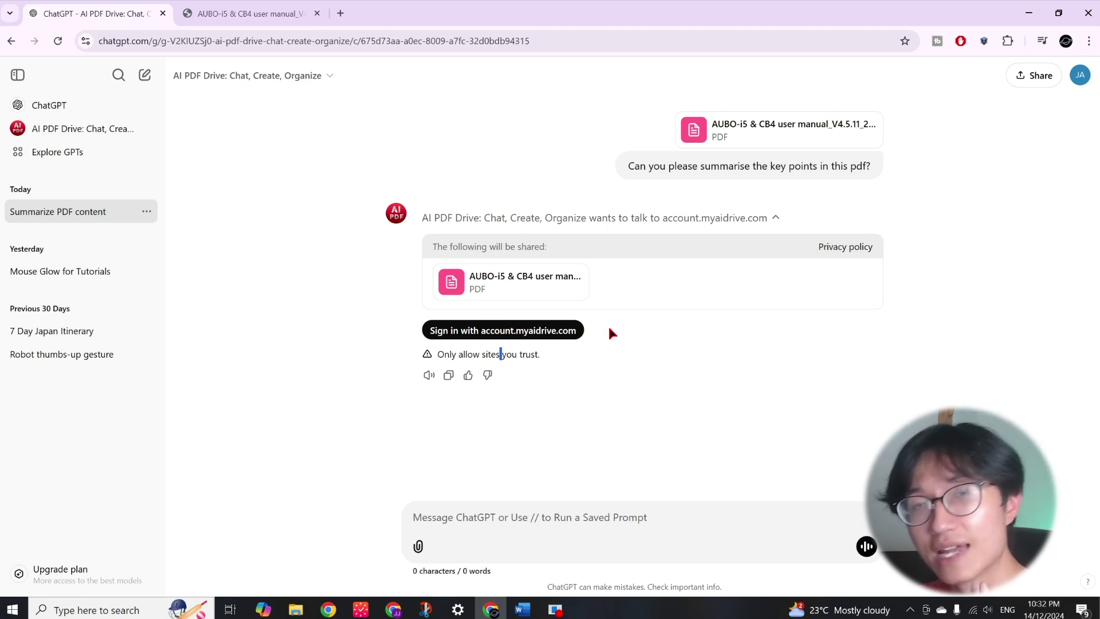
left_click(562, 338)
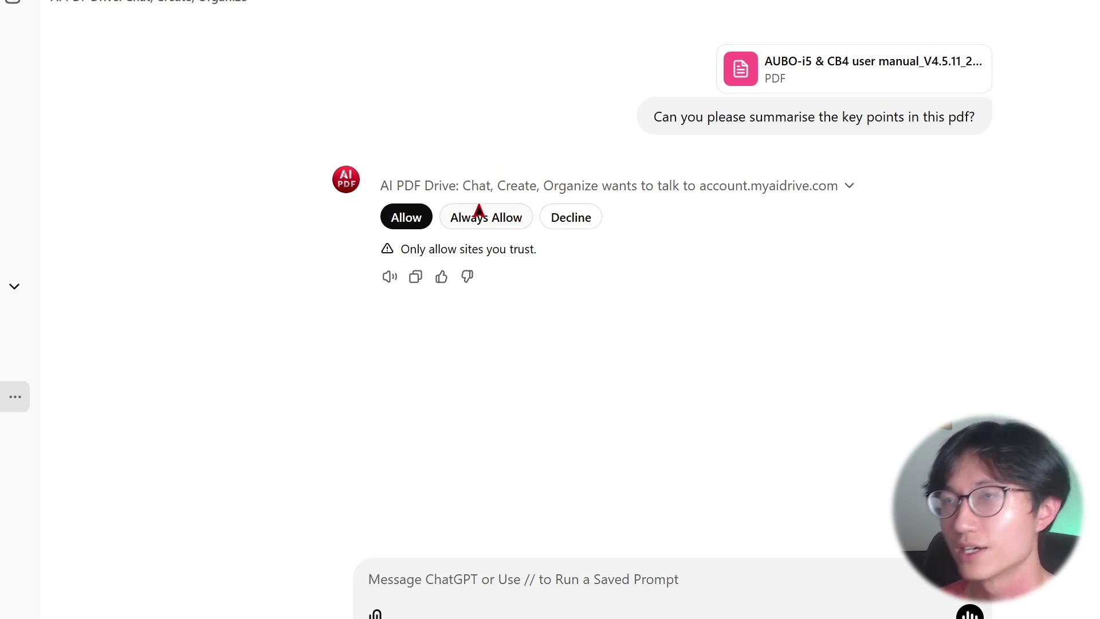
left_click(411, 222)
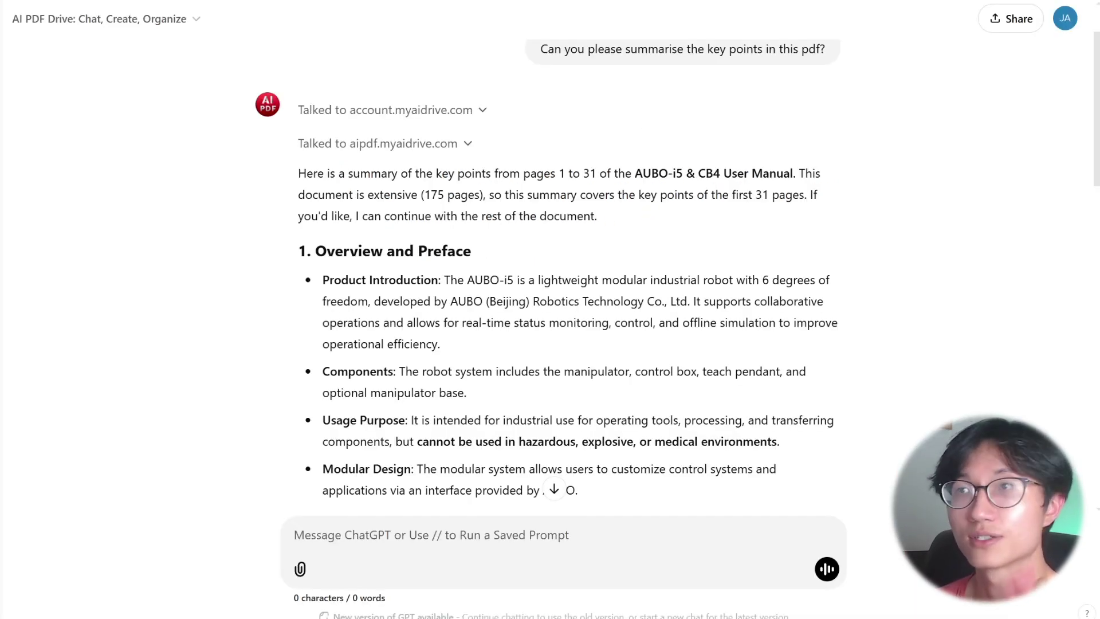
left_click_drag(432, 195, 453, 195)
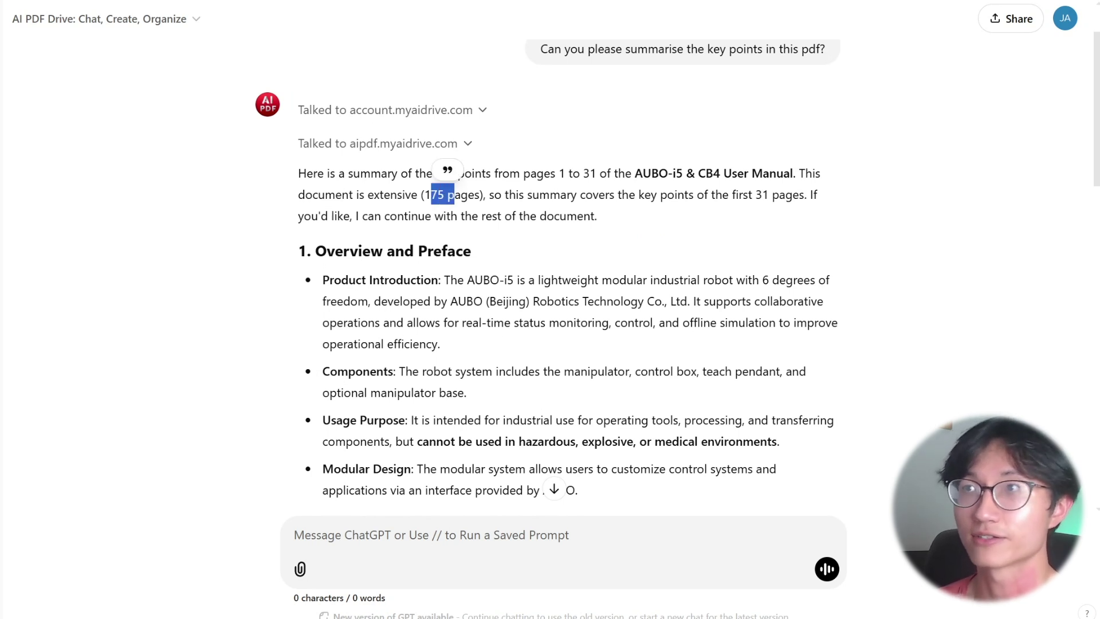
left_click(480, 210)
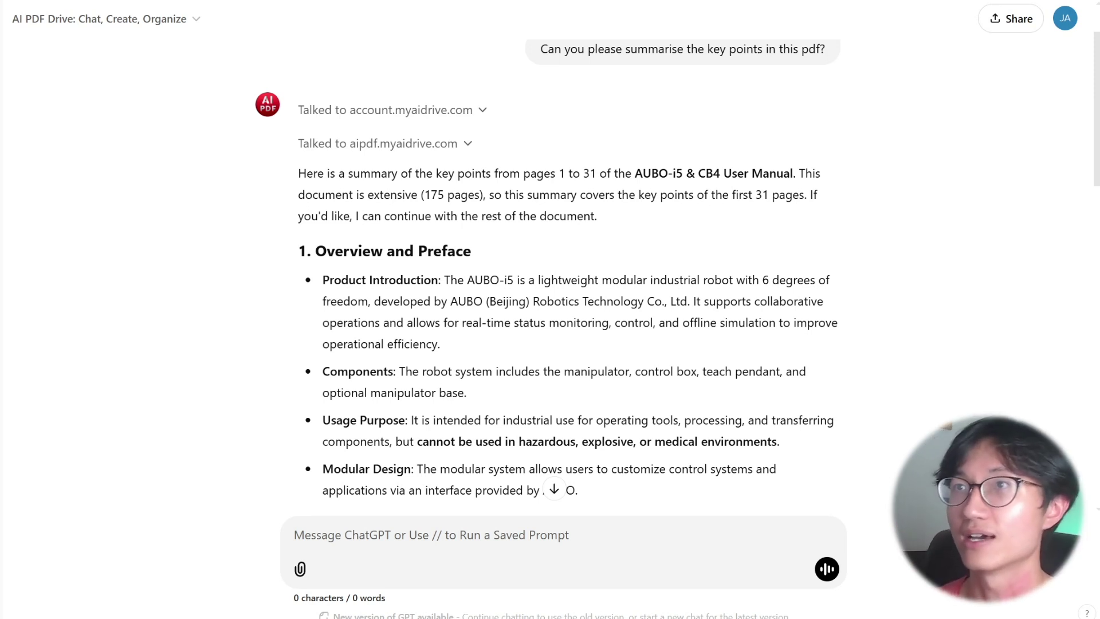
scroll(236, 210, "down", 15)
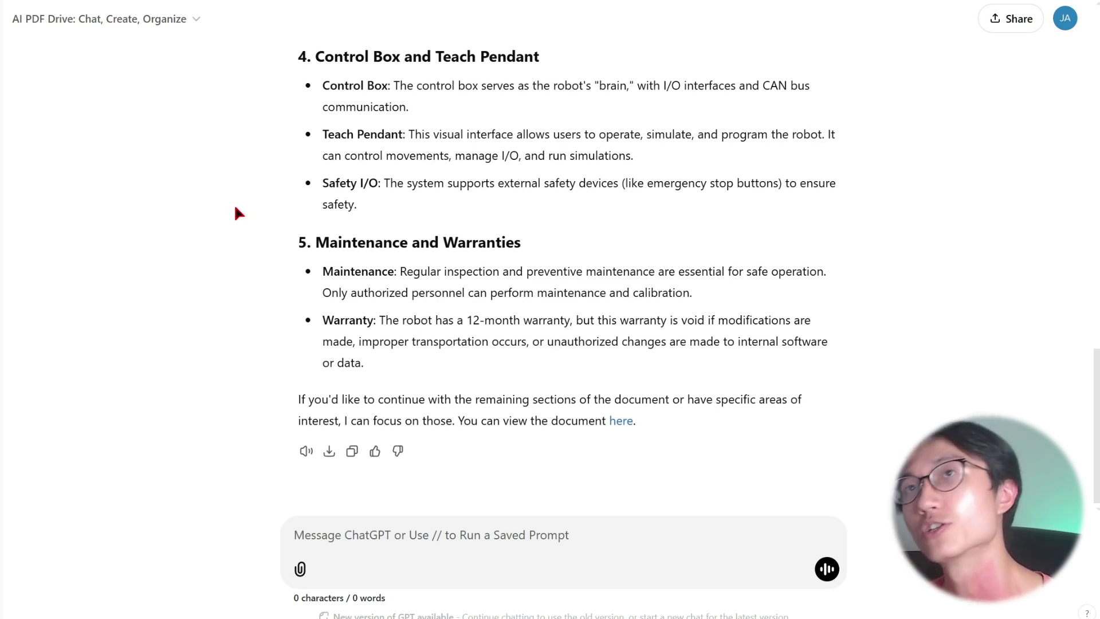
key("ctrl+Tab")
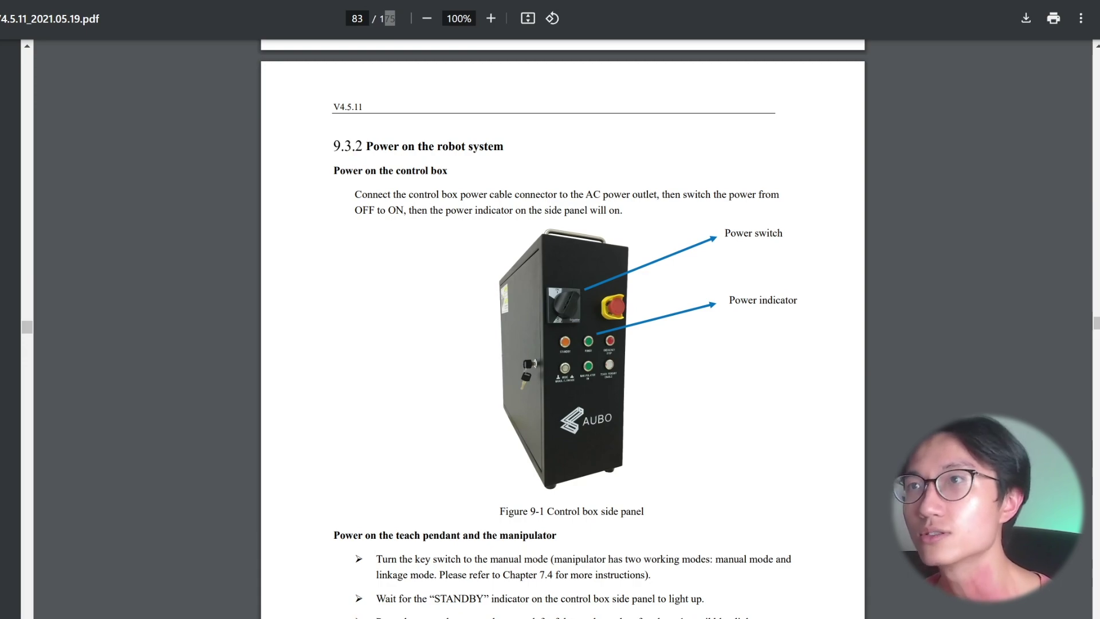
scroll(456, 227, "down", 10)
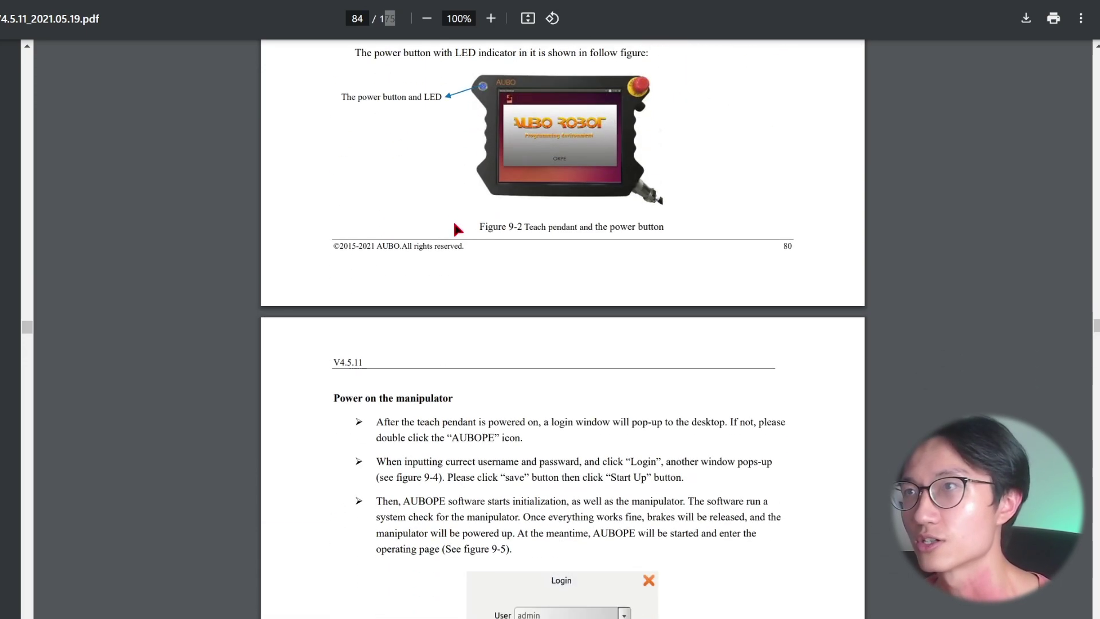
scroll(456, 227, "up", 12)
scroll(466, 259, "down", 3)
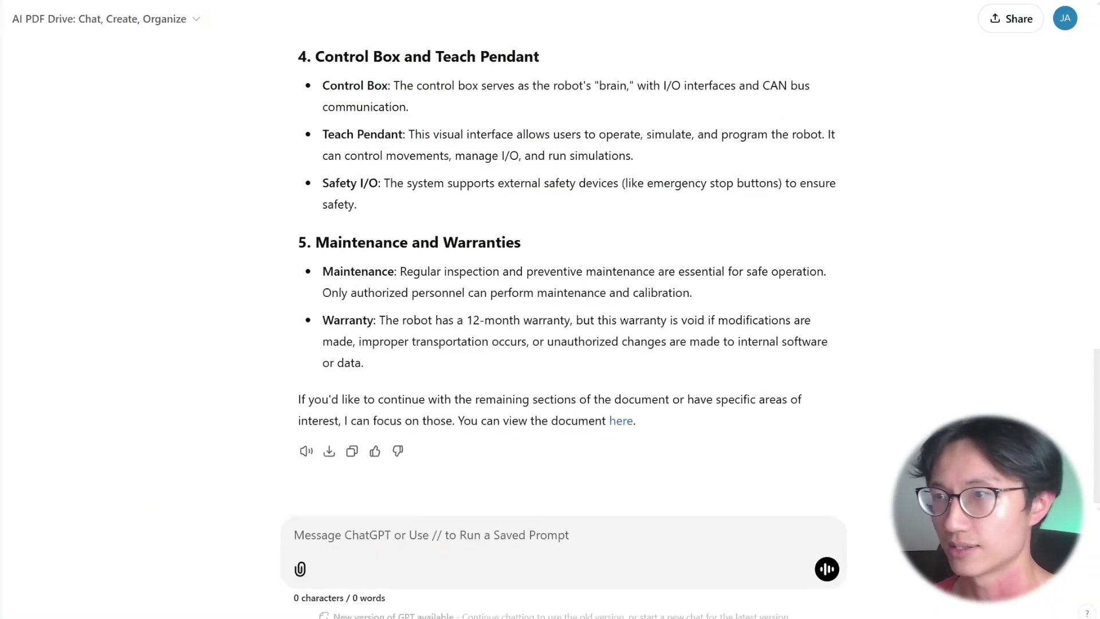
Send 'Thanks!' plus a request for the robotic-arm powering page and step-by-step instructions
type("Can you find which page has the info on powering the robotic arm?")
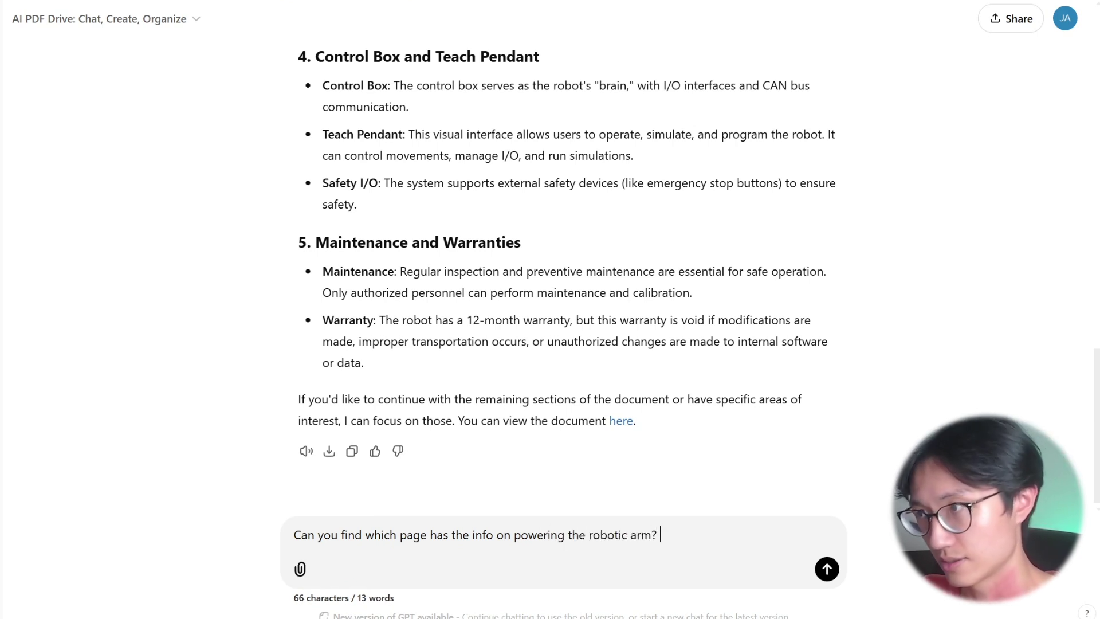
type(" Then tell me step by step how to do it")
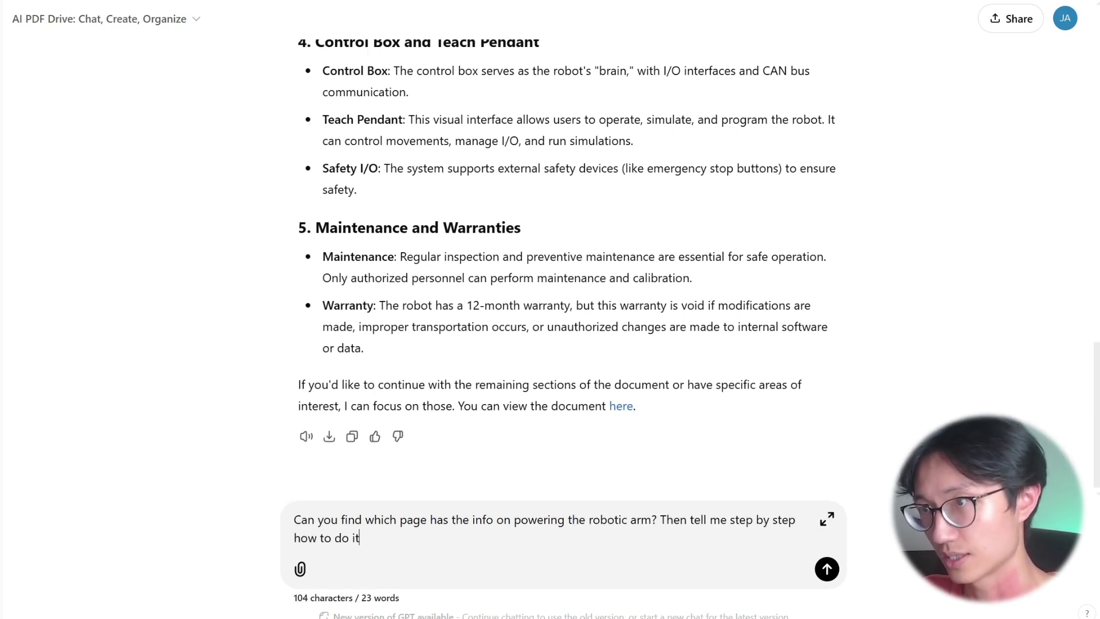
type(".")
left_click(294, 520)
type("Thanks!")
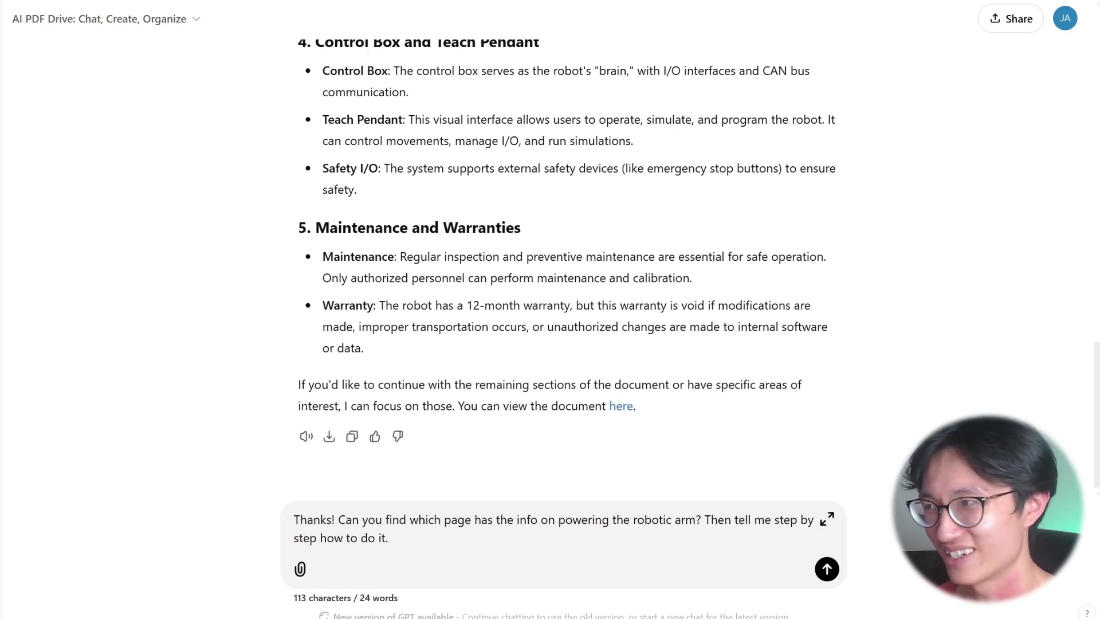
left_click(826, 569)
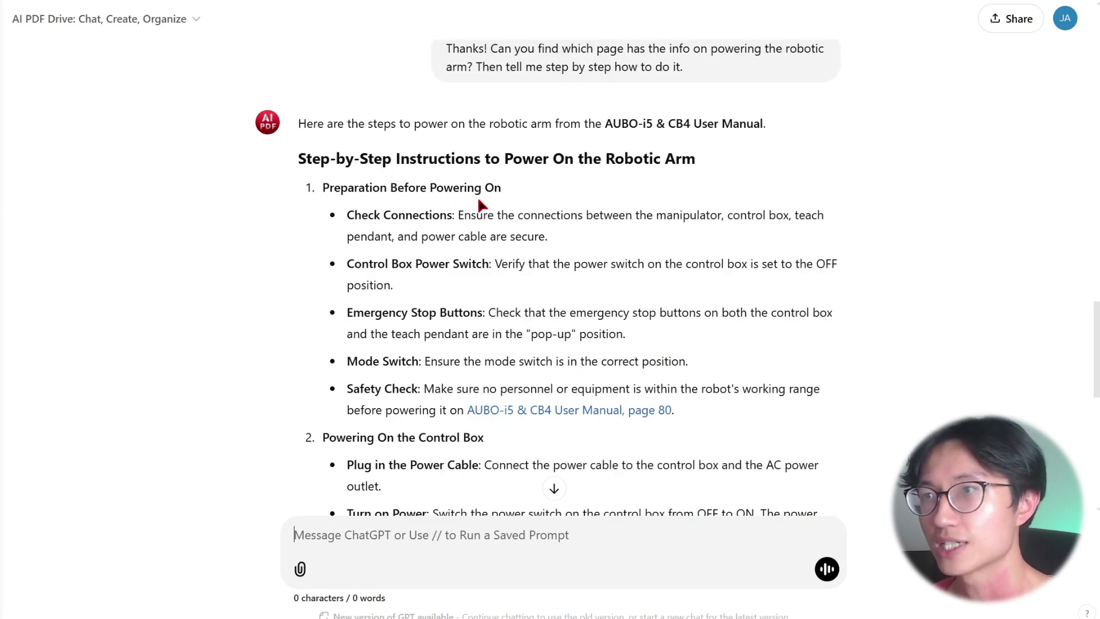
Scroll through the power-on answer, highlighting the control box power-on step
scroll(396, 310, "down", 3)
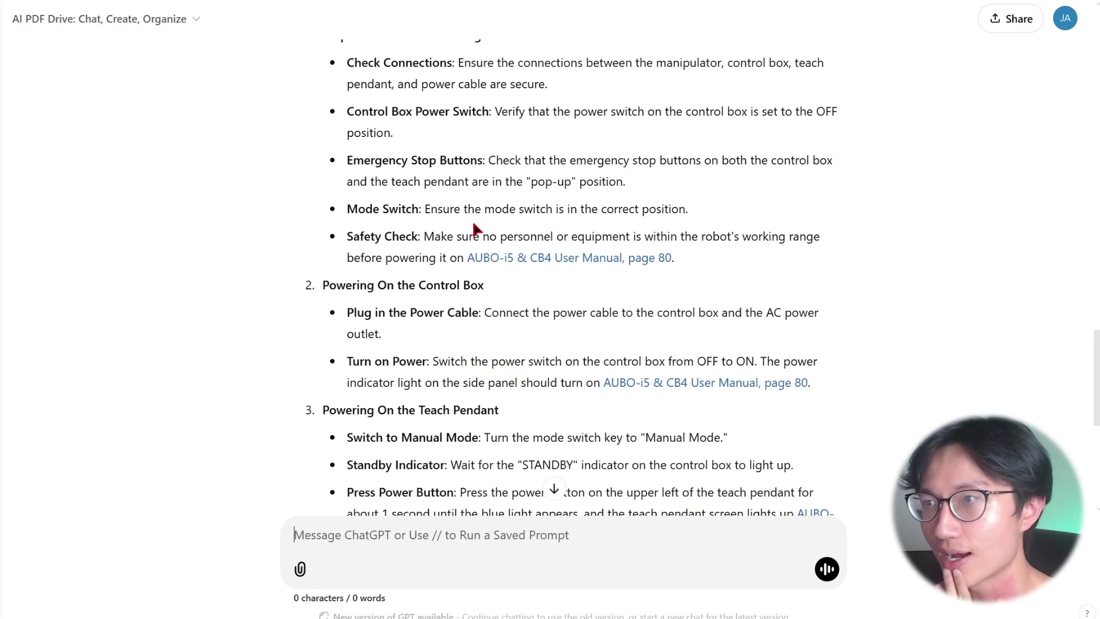
left_click_drag(355, 285, 481, 312)
left_click(481, 312)
scroll(413, 355, "down", 2)
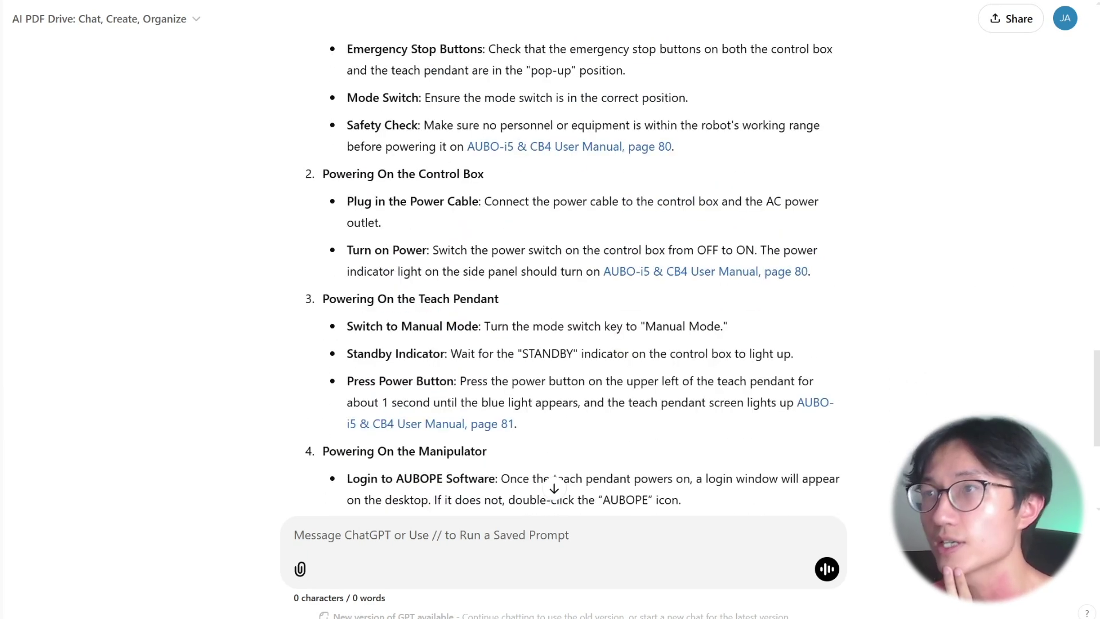
scroll(524, 390, "up", 3)
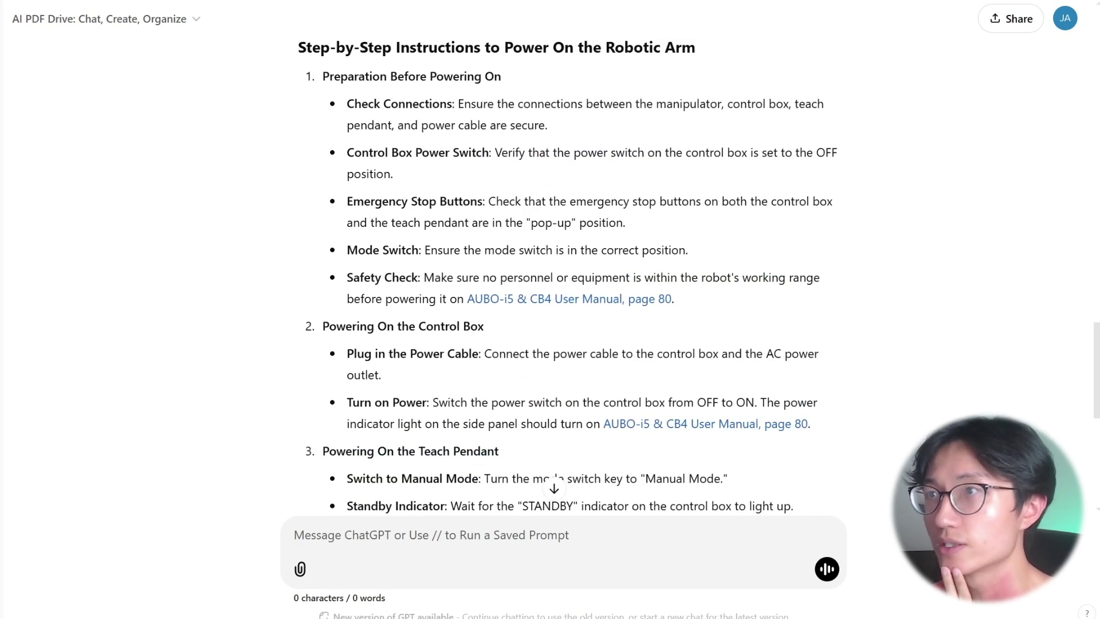
scroll(561, 275, "up", 1)
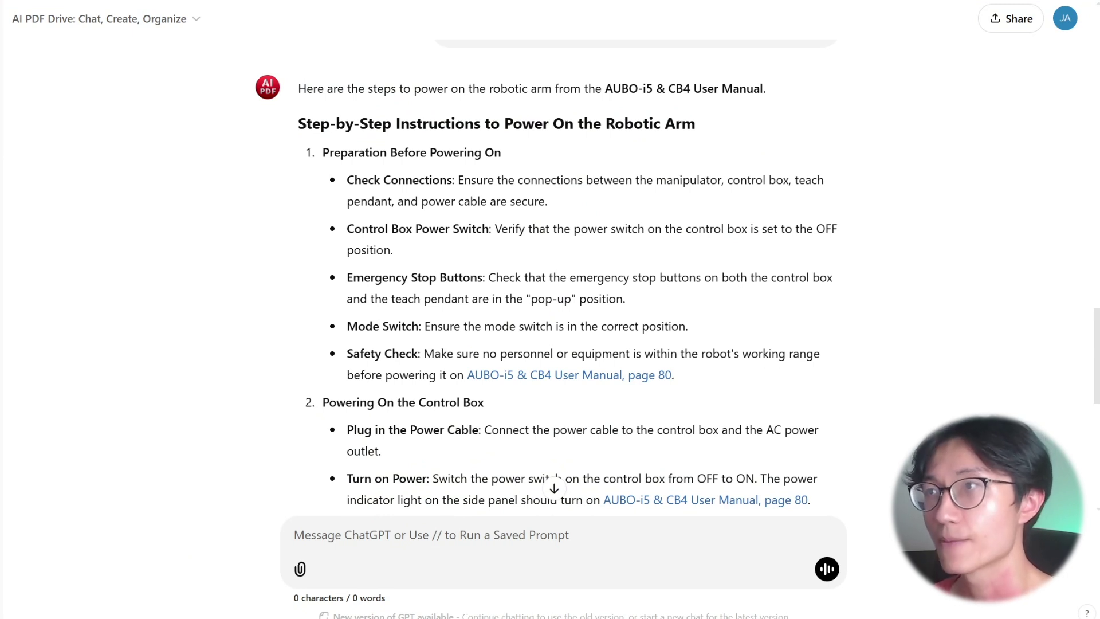
Highlight the page 80 citation and the Safety Check bullet in the answer
left_click_drag(709, 376, 467, 377)
left_click(700, 384)
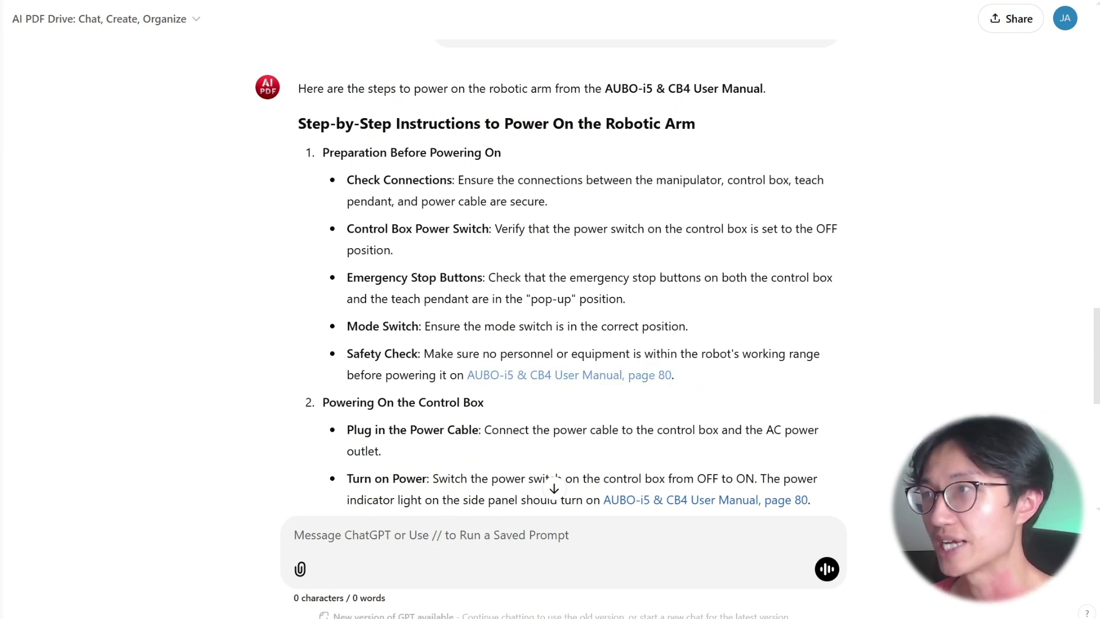
left_click_drag(675, 377, 347, 354)
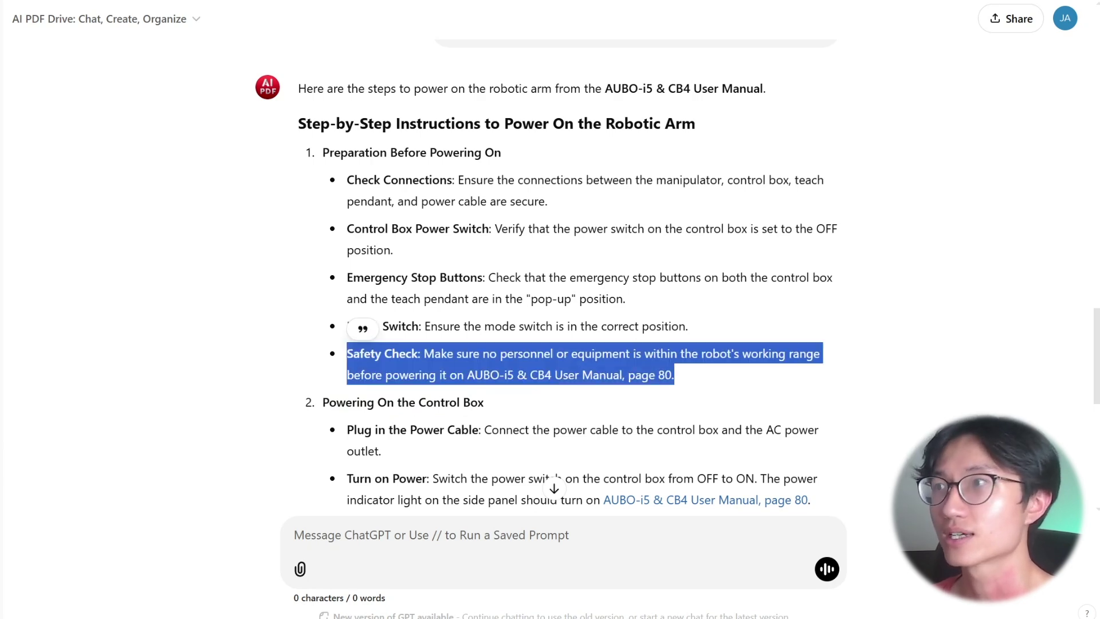
left_click(623, 418)
left_click_drag(674, 376, 347, 354)
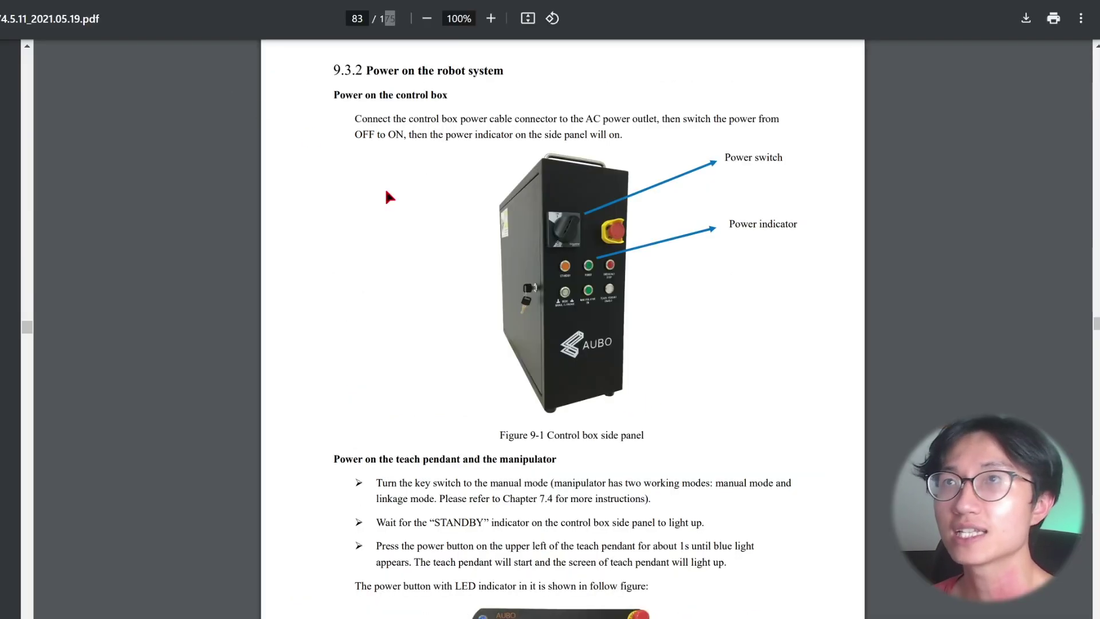
scroll(385, 187, "up", 5)
left_click_drag(365, 376, 503, 376)
Confirm the printed page number 80 in the PDF, then scroll on to section 11.5.1
scroll(816, 355, "down", 10)
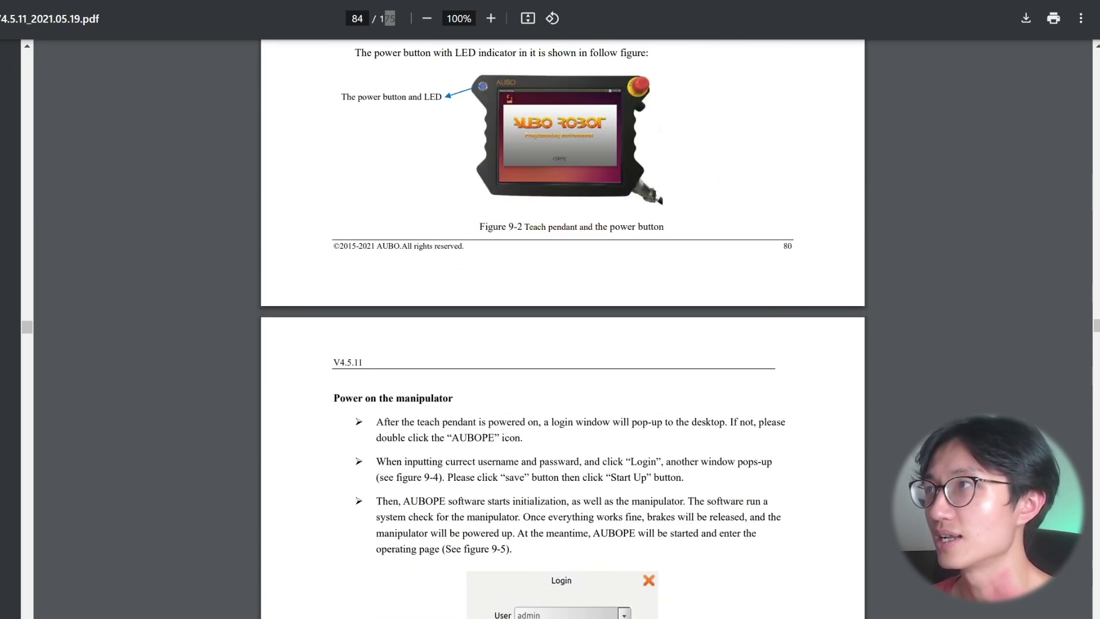
double_click(787, 246)
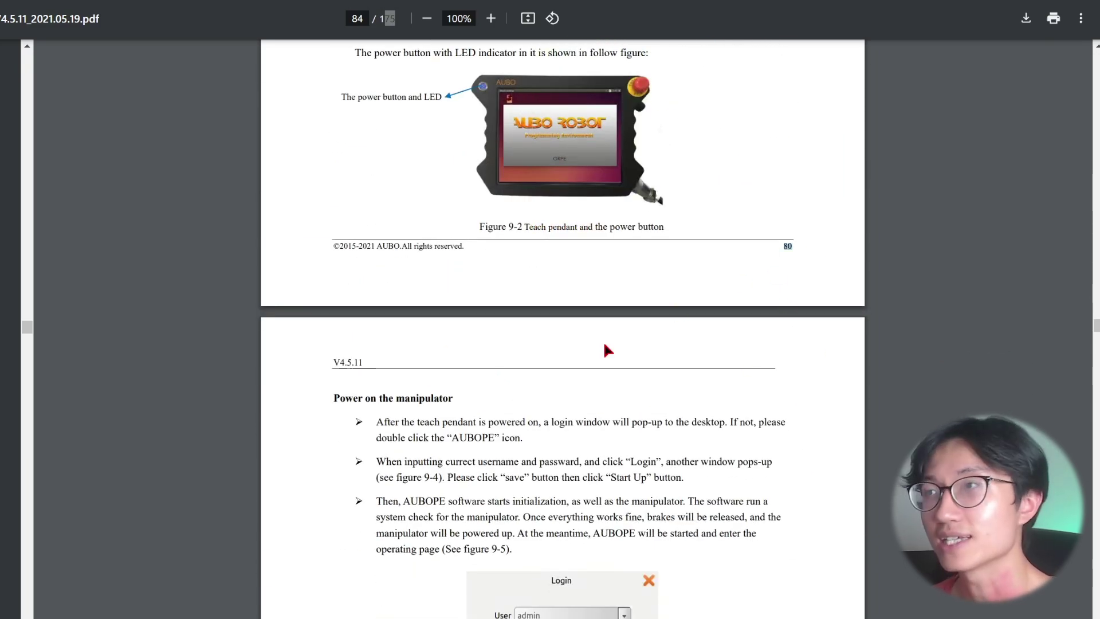
scroll(604, 327, "up", 10)
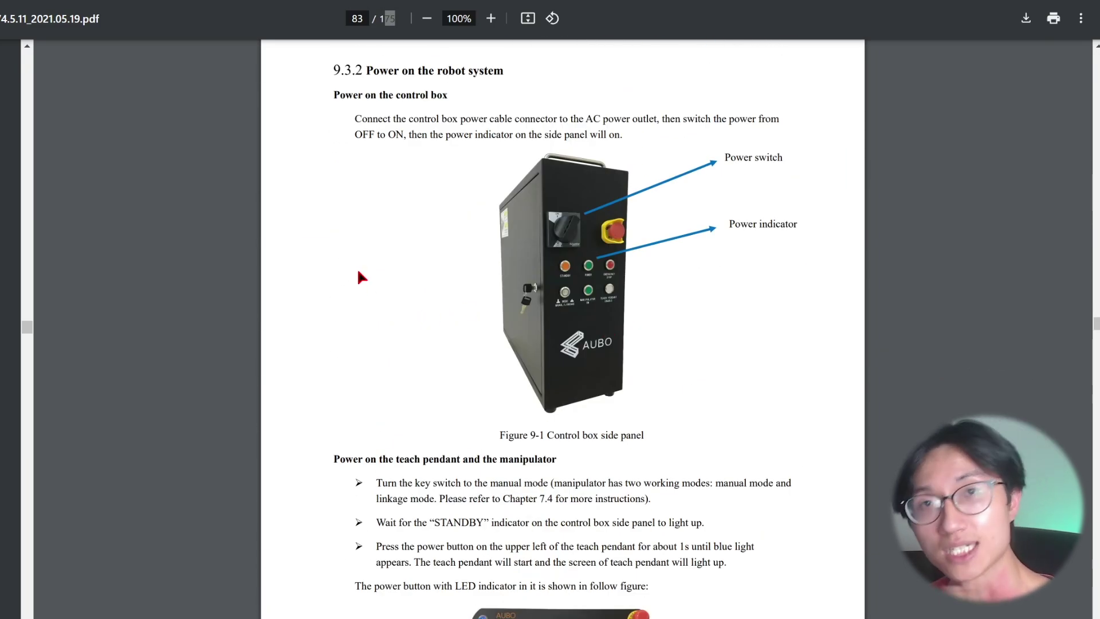
scroll(436, 263, "down", 15)
scroll(562, 328, "down", 6)
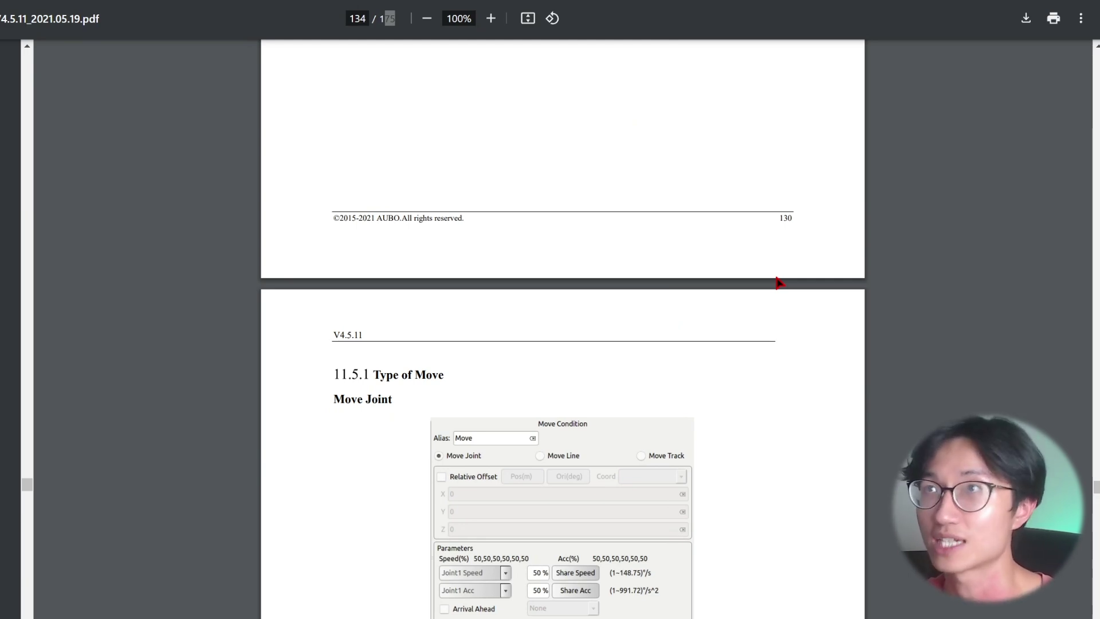
scroll(778, 282, "down", 14)
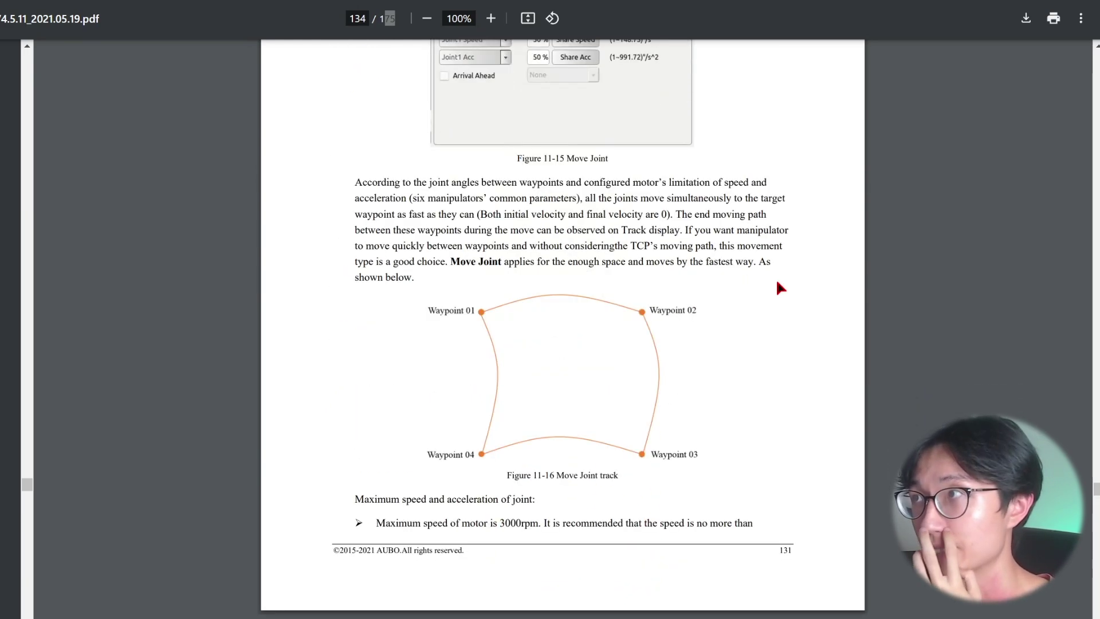
scroll(778, 282, "up", 9)
scroll(777, 282, "up", 4)
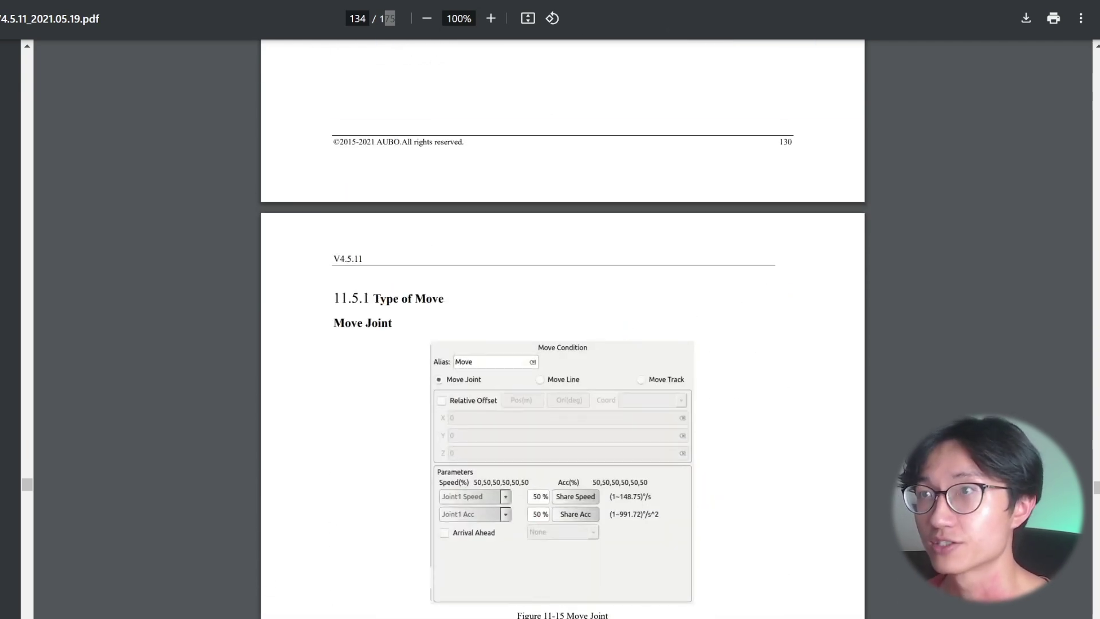
Highlight the 'Type of Move' heading and 'Joint', scrolling through Figures 11-15 and 11-16
left_click_drag(374, 299, 440, 298)
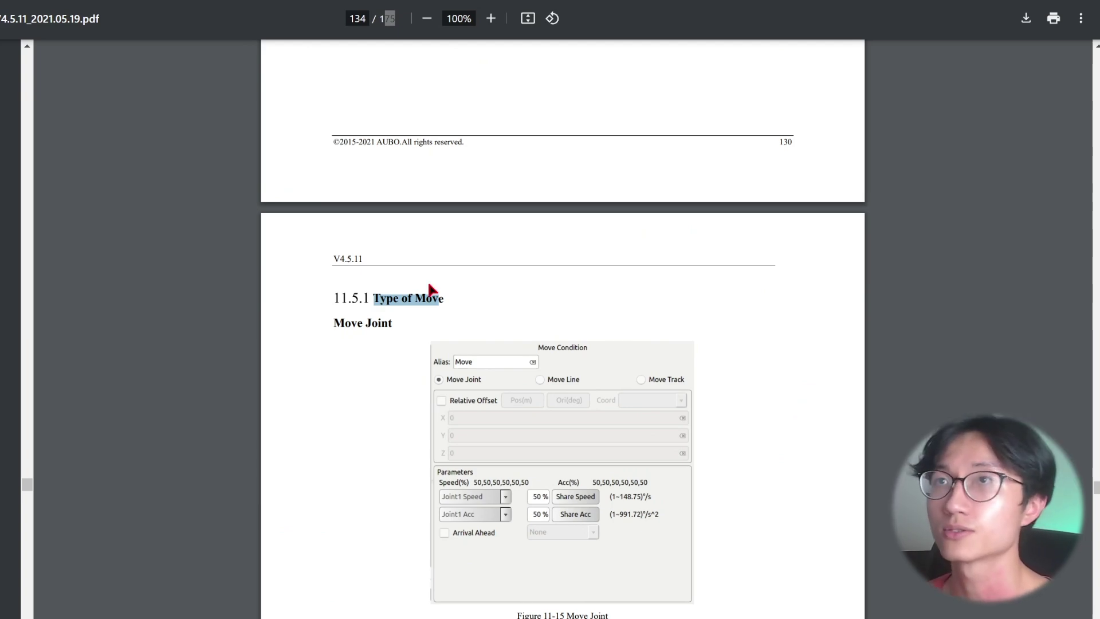
scroll(429, 290, "down", 4)
double_click(378, 95)
scroll(372, 117, "down", 10)
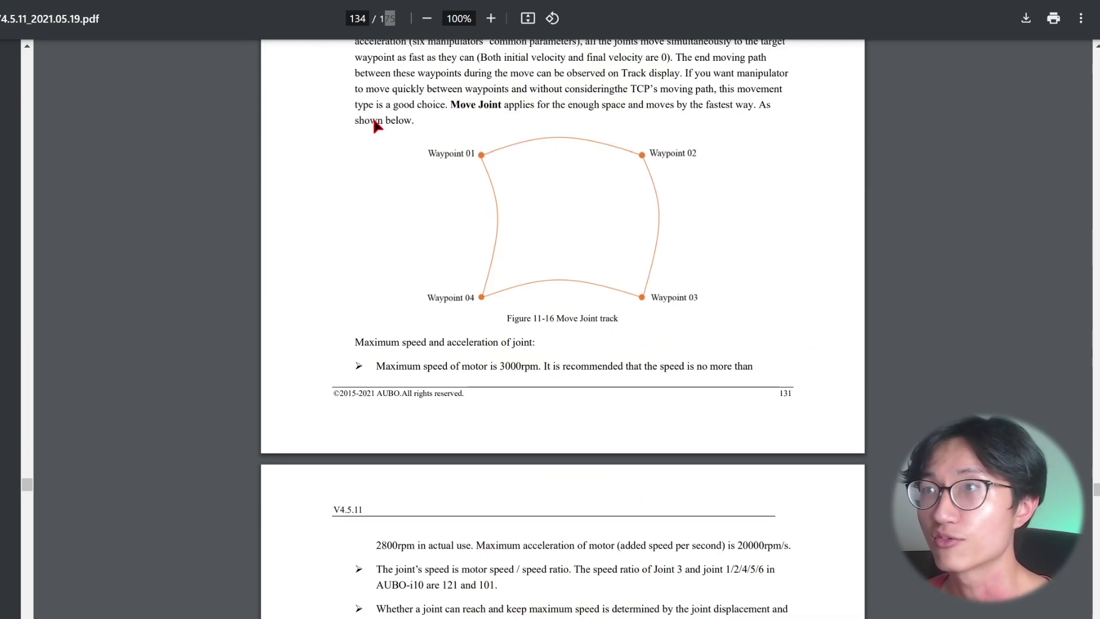
scroll(425, 261, "up", 11)
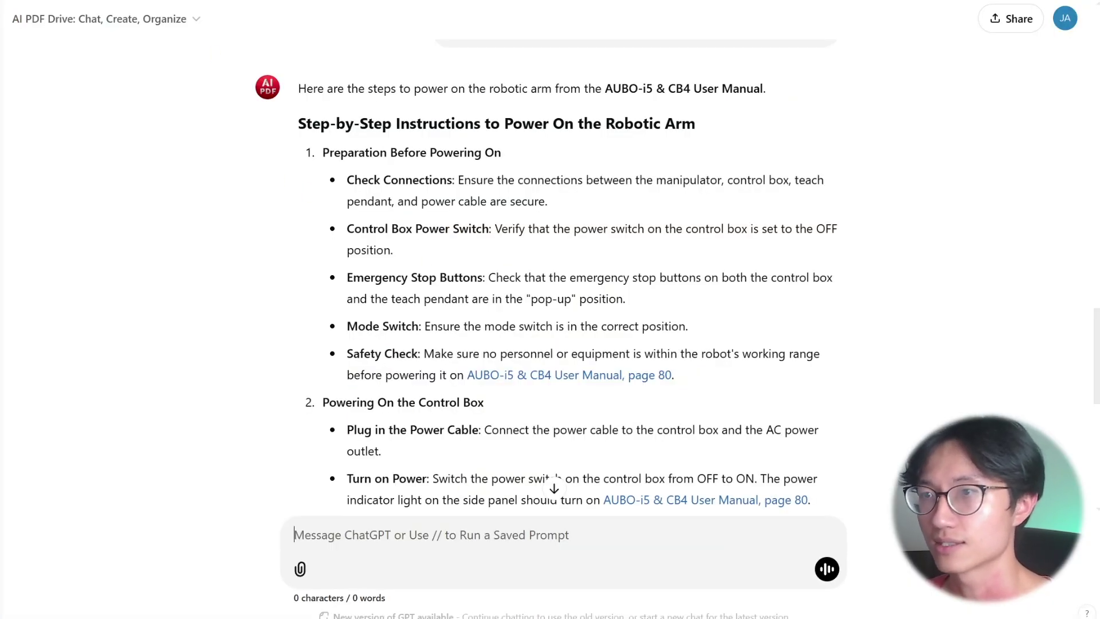
Ask what kinds of movements the robot can follow and which section/page covers them
type("Than")
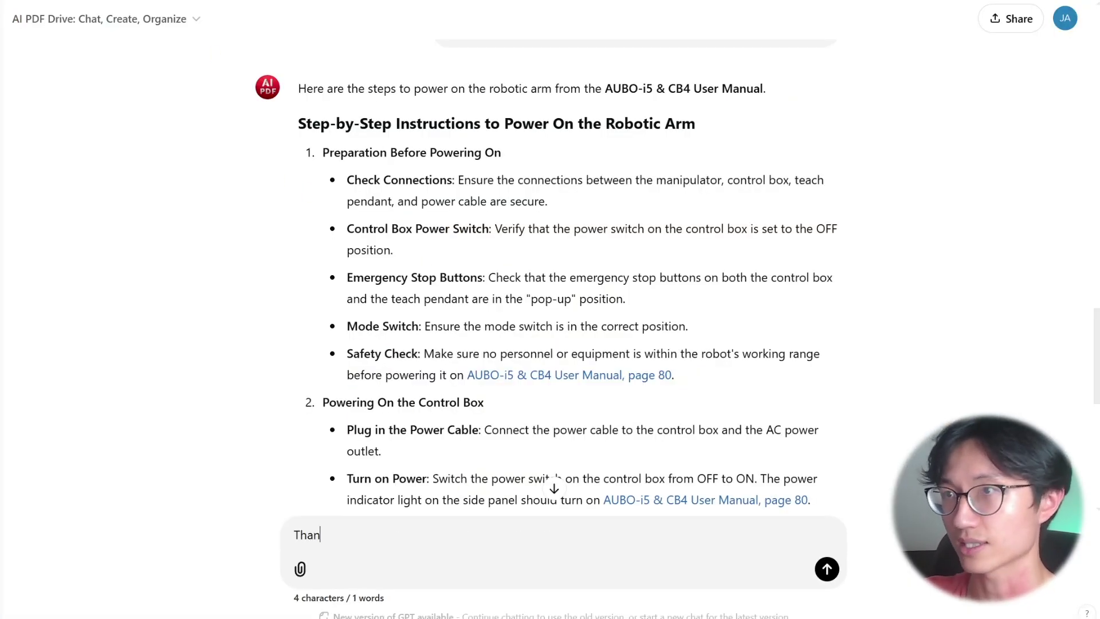
type("ks. Now can you tell me how")
key("BackSpace")
key("BackSpace")
key("BackSpace")
type("what kind of movements can the robot follow and also which section/page it is?")
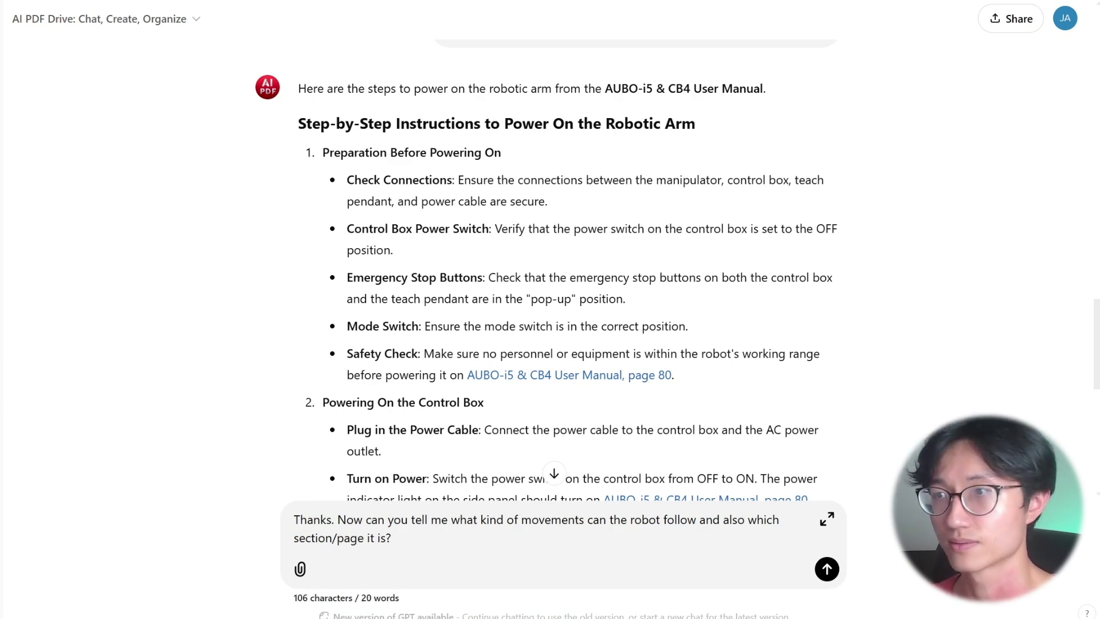
key("Return")
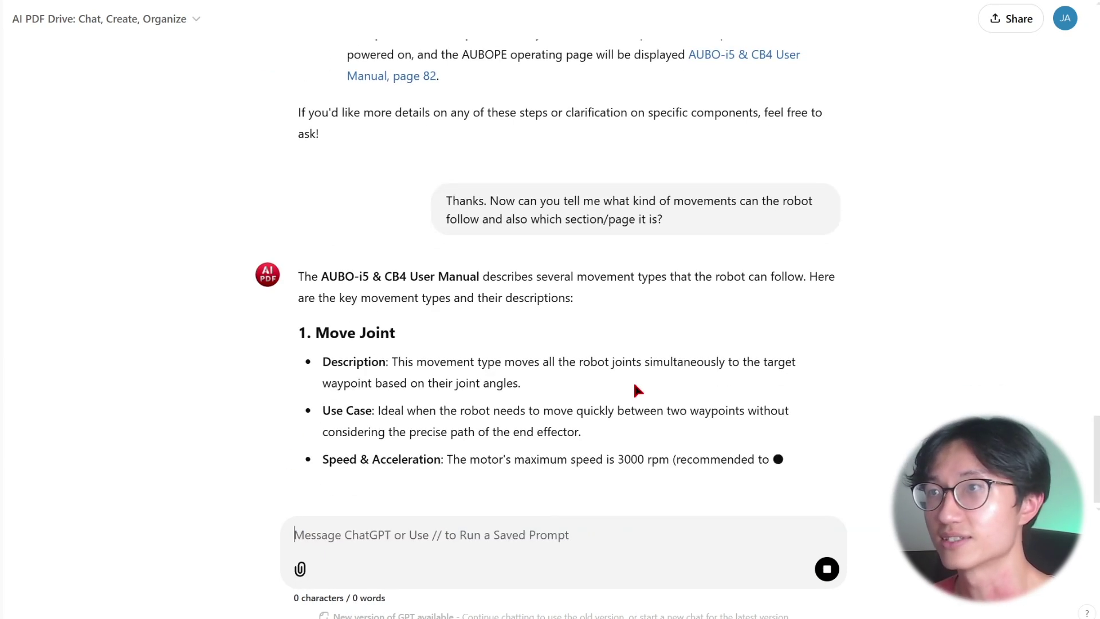
Read the movement-types reply, selecting 'Case' and part of the Speed & Acceleration line
double_click(361, 322)
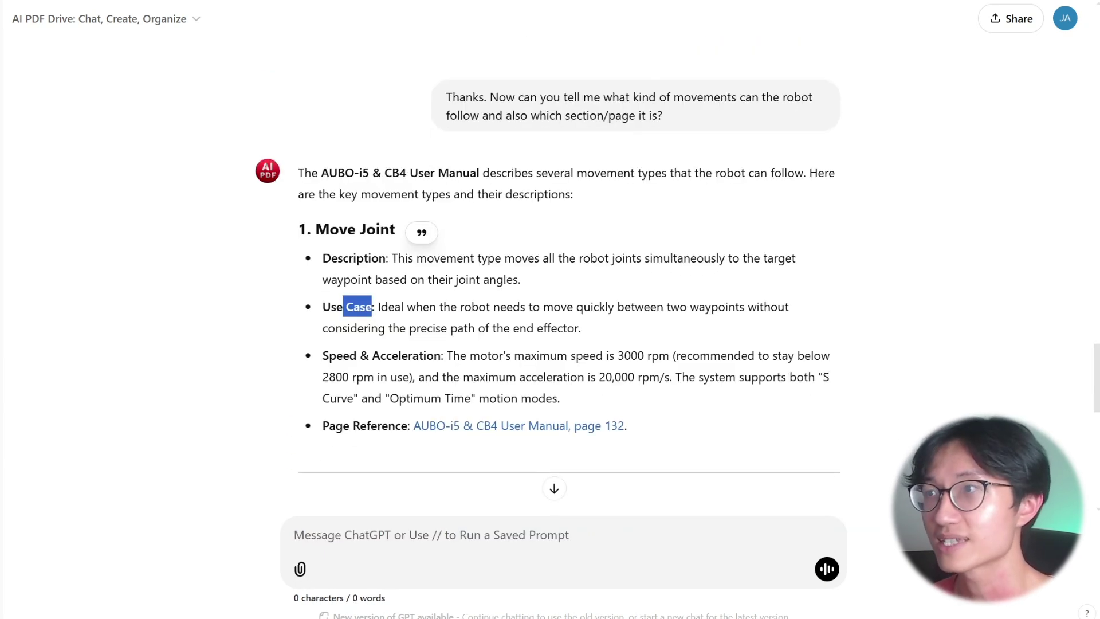
left_click_drag(369, 355, 433, 356)
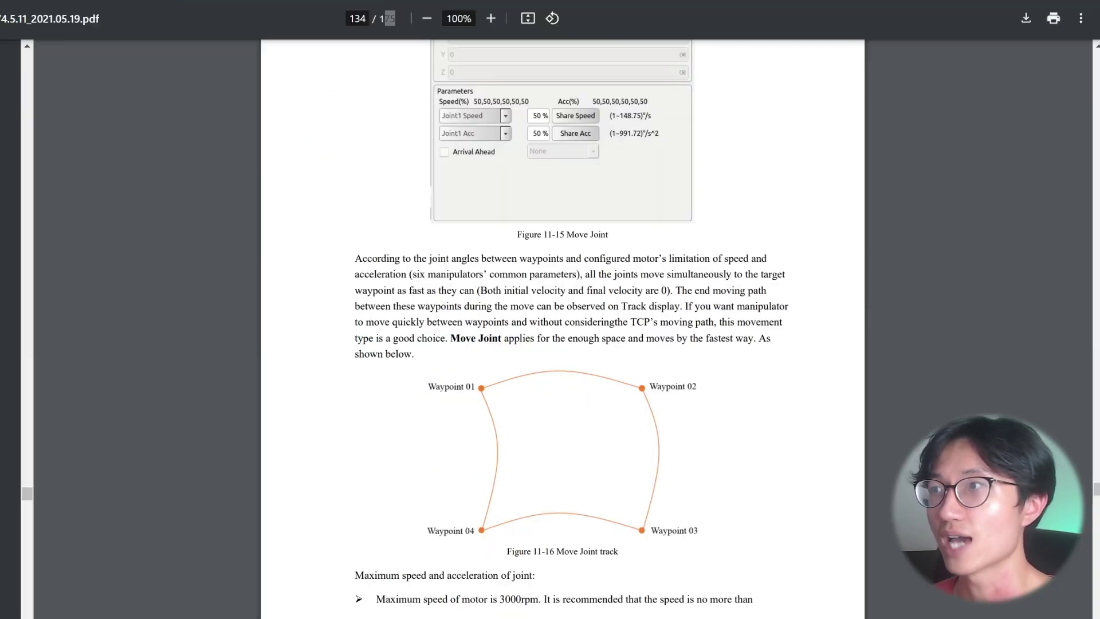
scroll(493, 137, "down", 20)
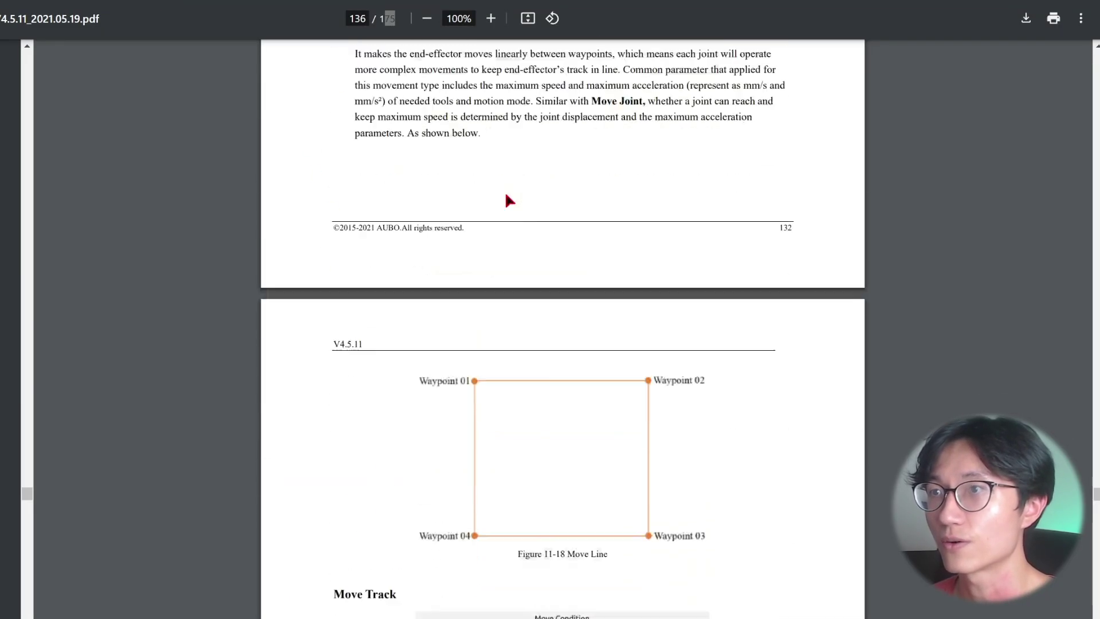
Scroll through the manual's Move Track pages covering the Arc, Circular, MoveP and B_Spline modes
scroll(506, 198, "down", 12)
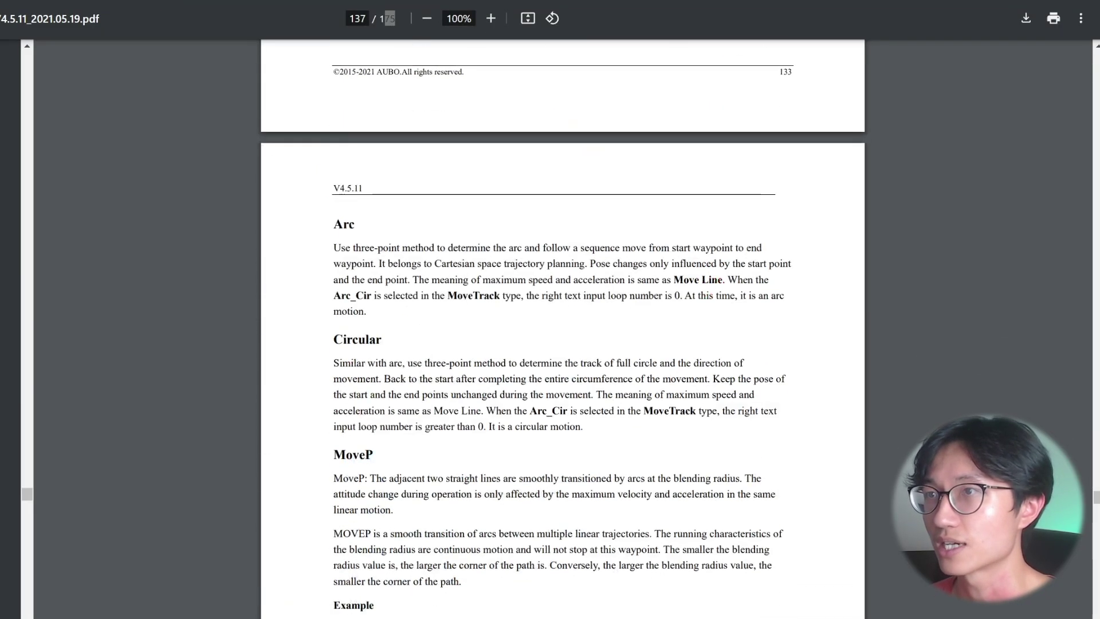
scroll(735, 403, "down", 9)
scroll(735, 402, "up", 4)
scroll(735, 403, "up", 15)
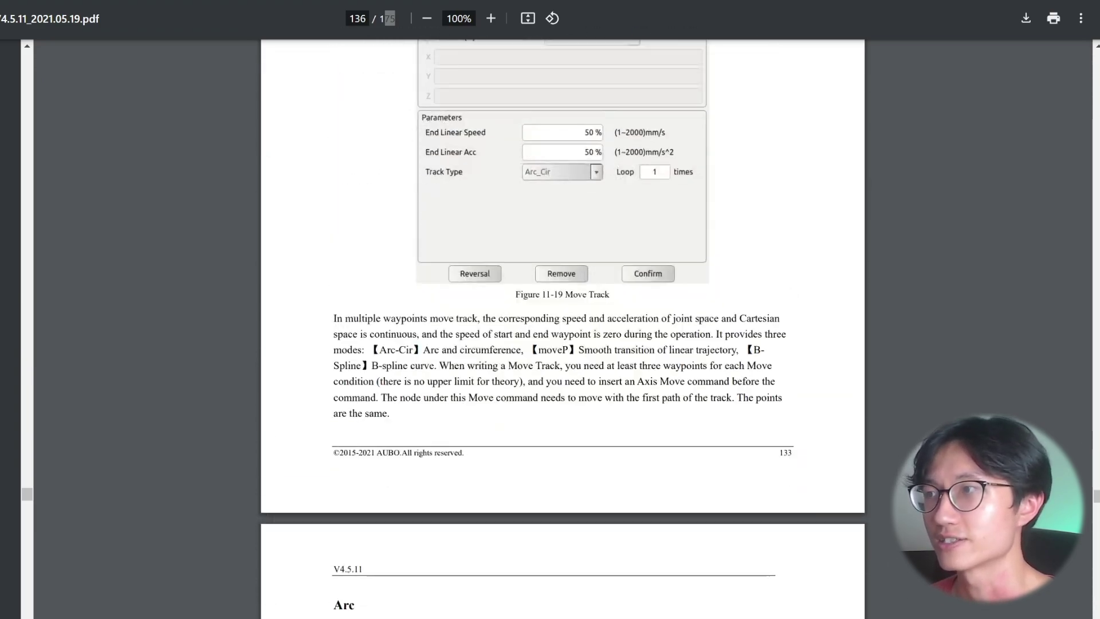
scroll(726, 422, "up", 9)
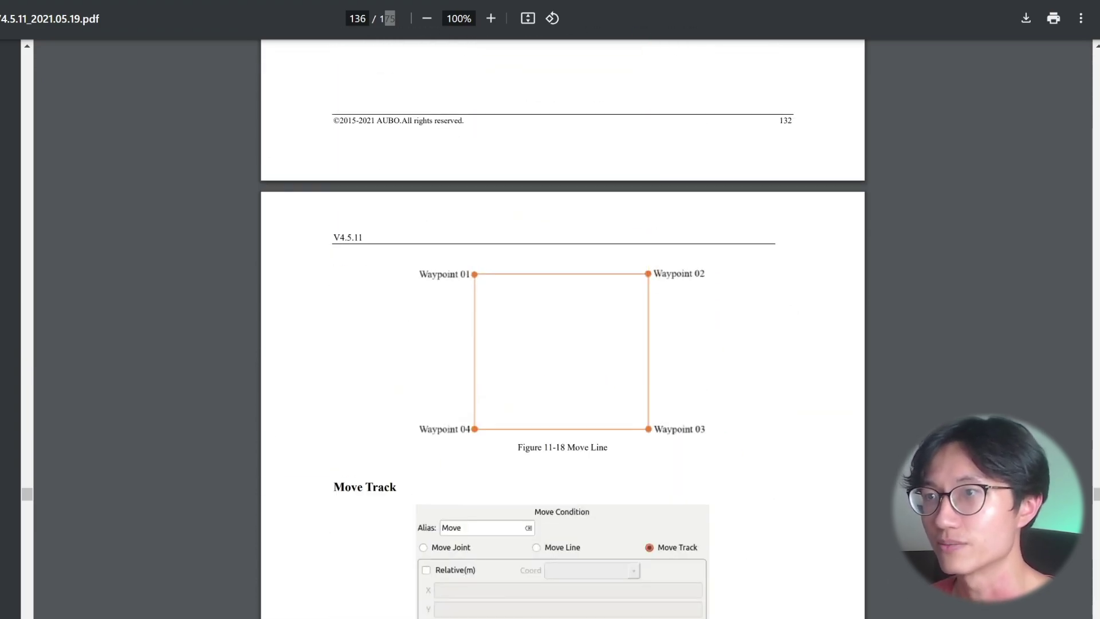
scroll(748, 310, "down", 9)
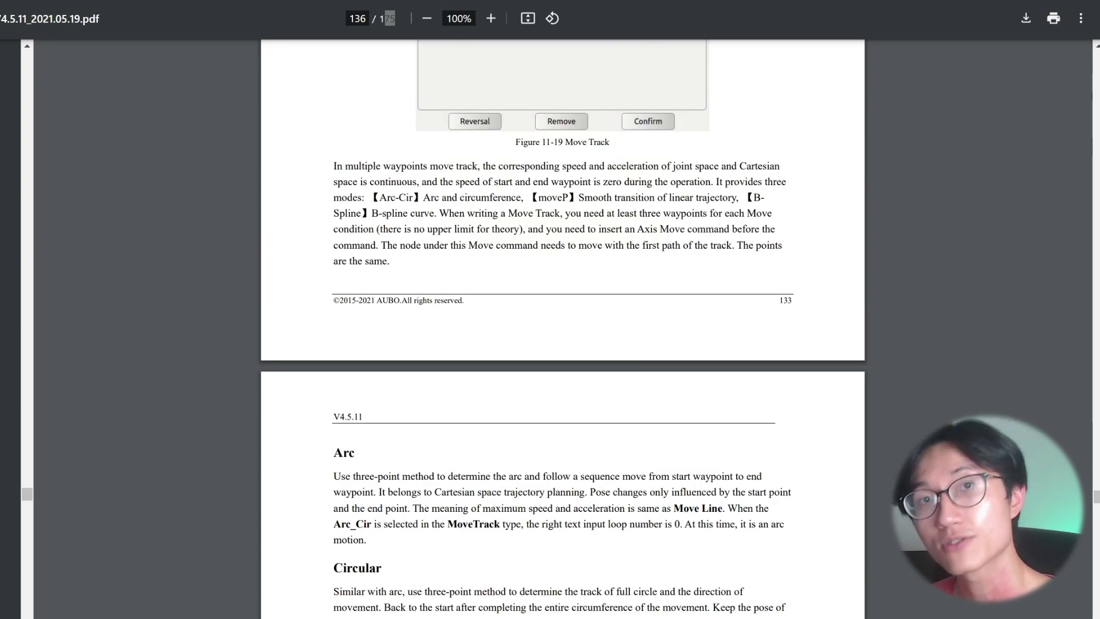
scroll(785, 319, "up", 3)
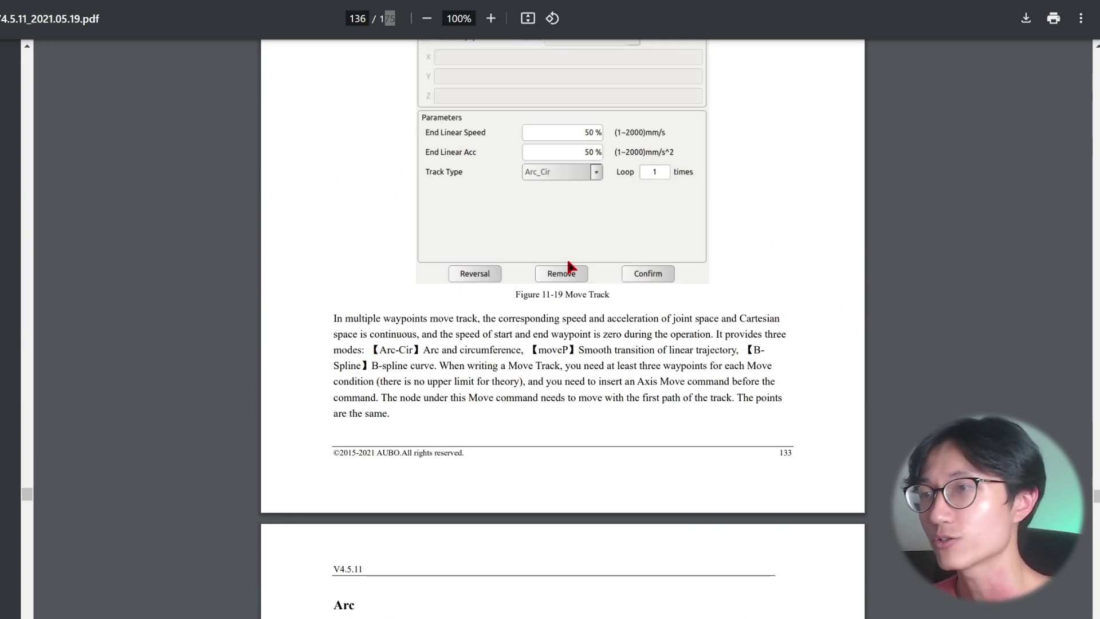
scroll(566, 259, "down", 7)
scroll(420, 292, "down", 2)
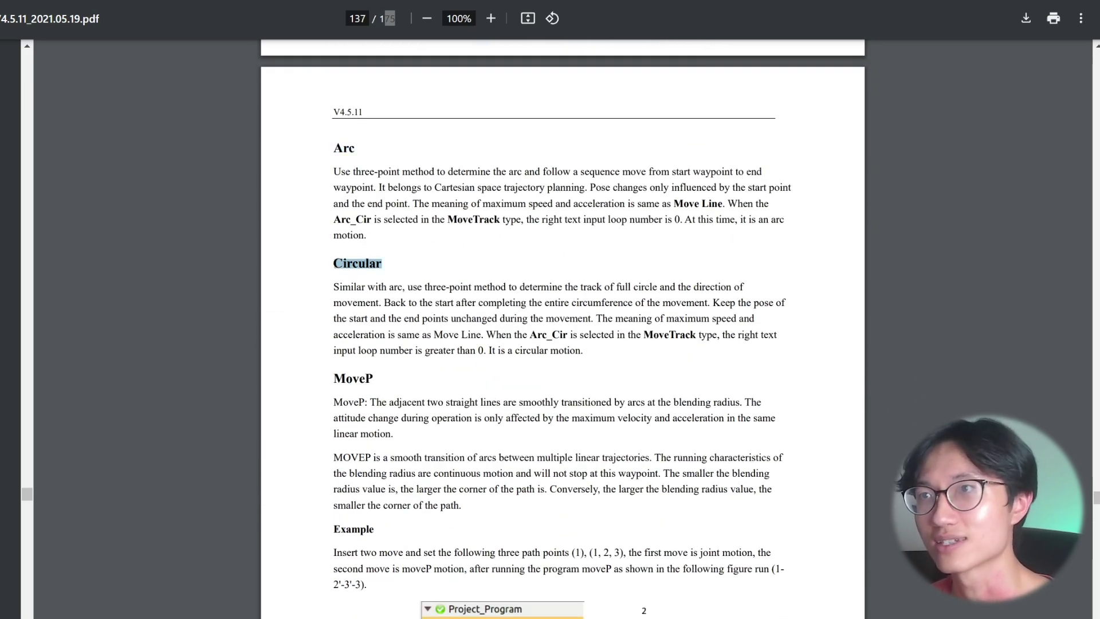
scroll(562, 330, "down", 10)
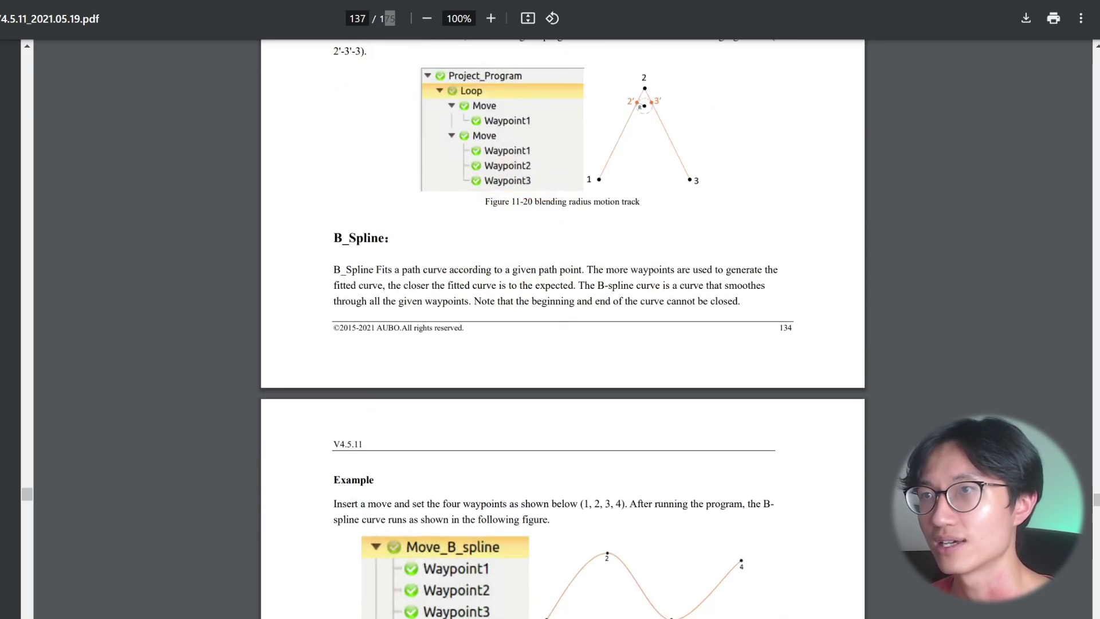
scroll(563, 330, "up", 15)
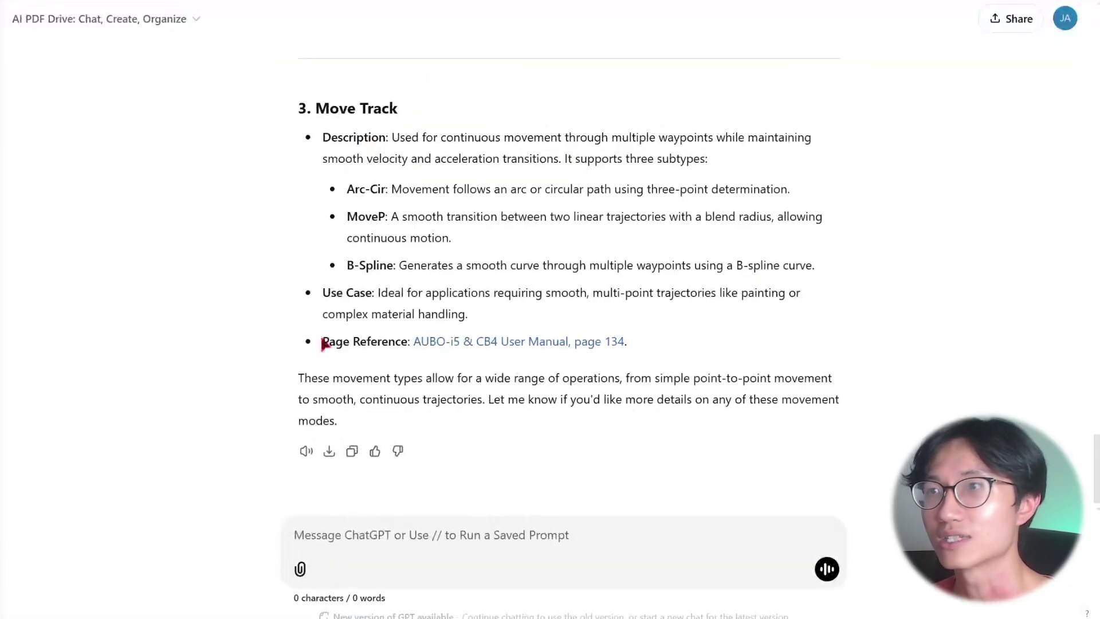
scroll(324, 343, "up", 15)
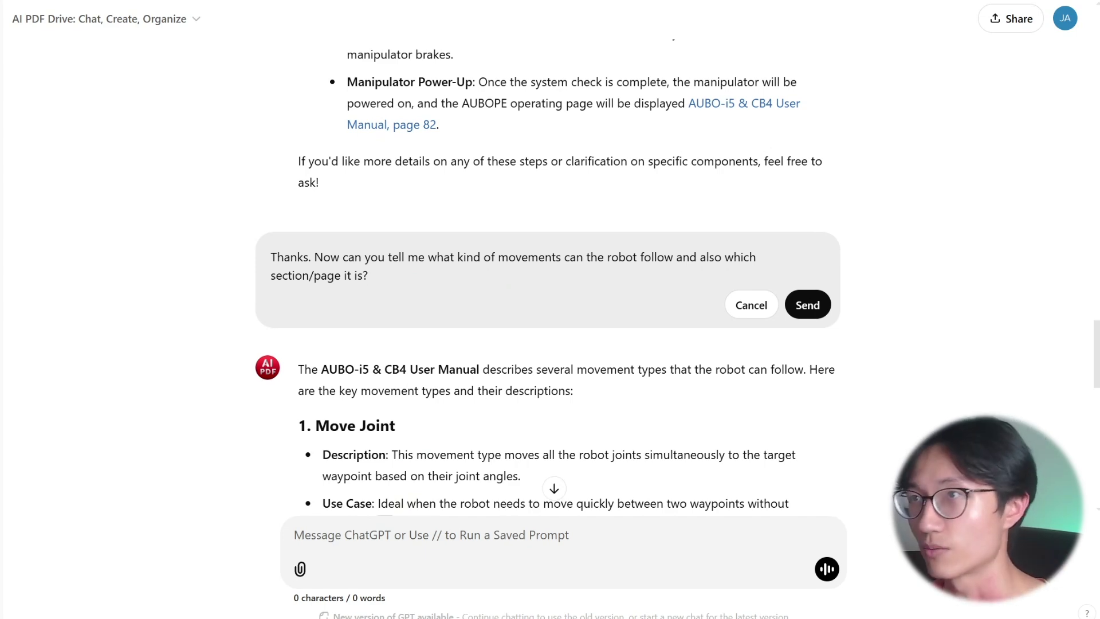
Replace 'what kind' with 'all of the' in the earlier question and resend it
scroll(548, 275, "down", 4)
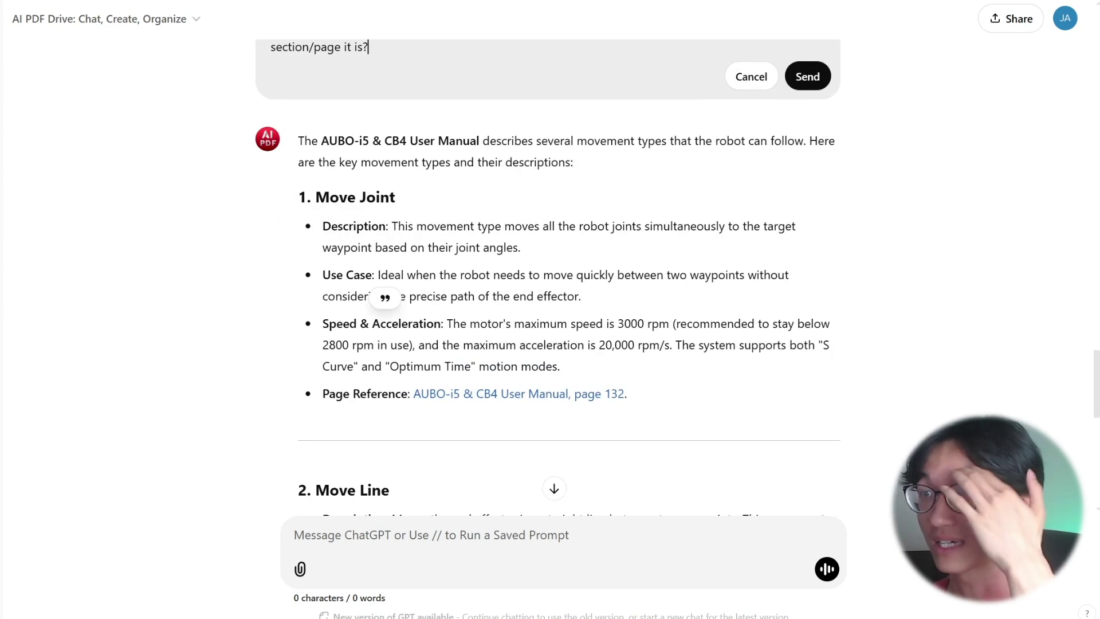
scroll(547, 275, "up", 4)
left_click(731, 309)
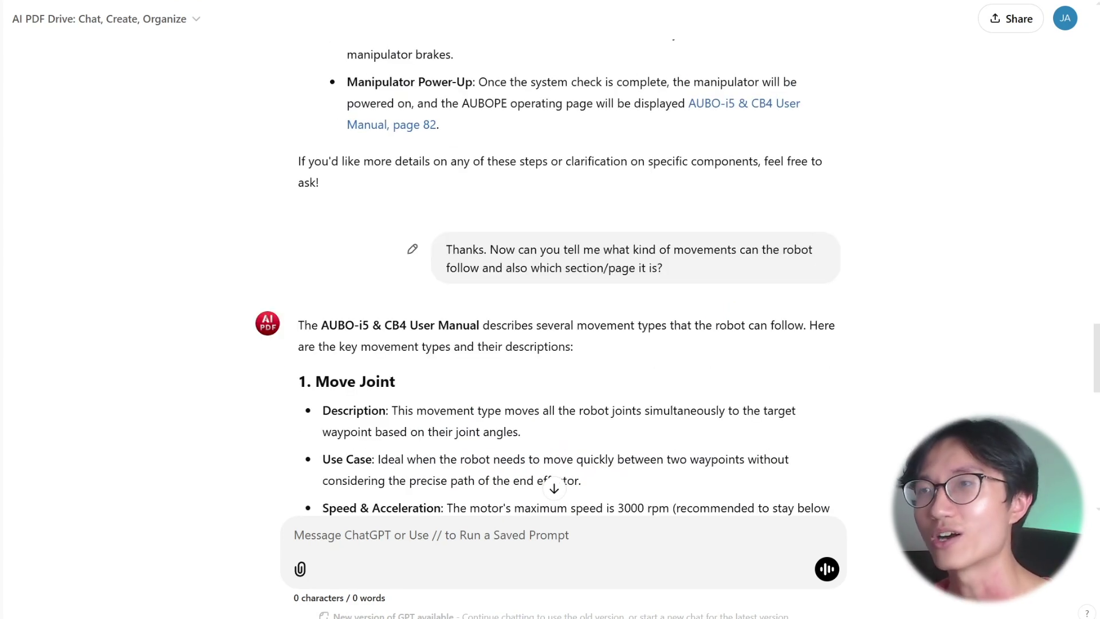
left_click(413, 249)
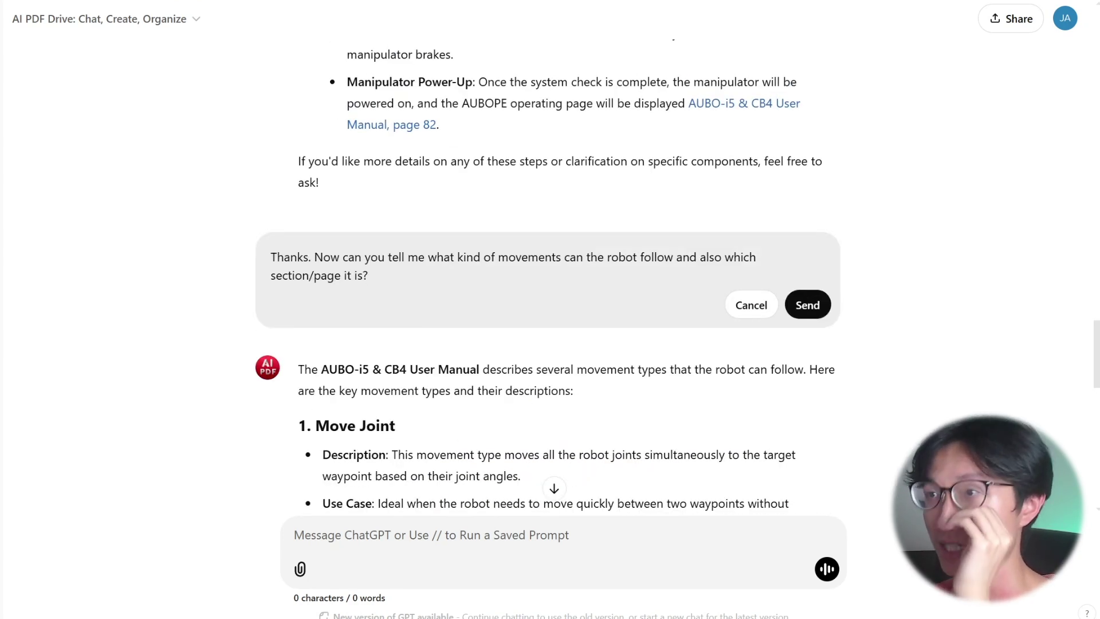
left_click_drag(480, 256, 428, 257)
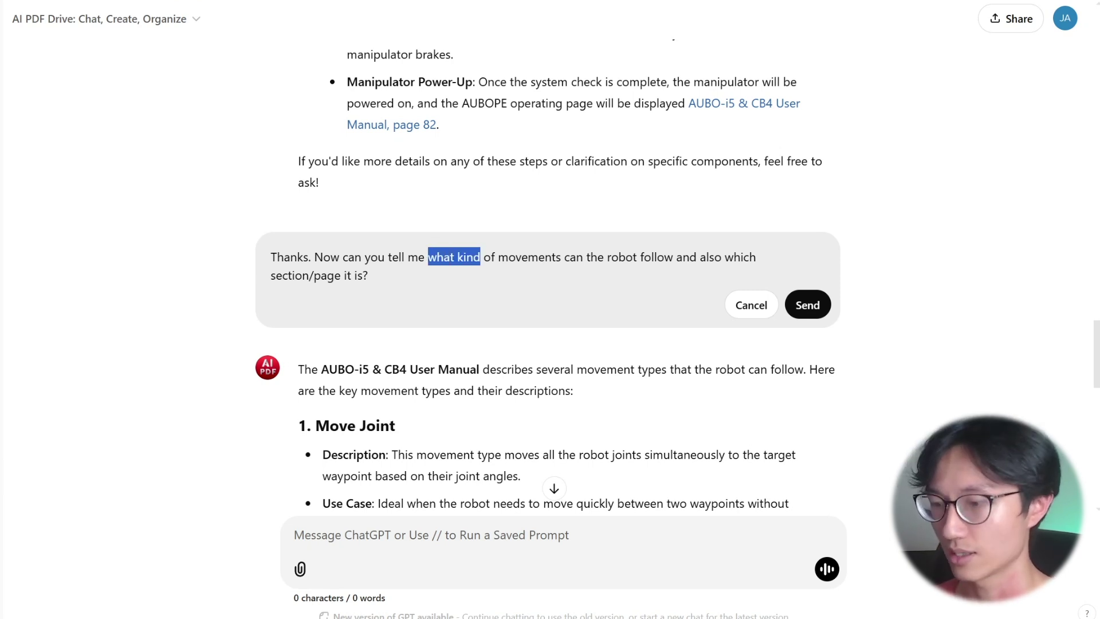
type("all of ")
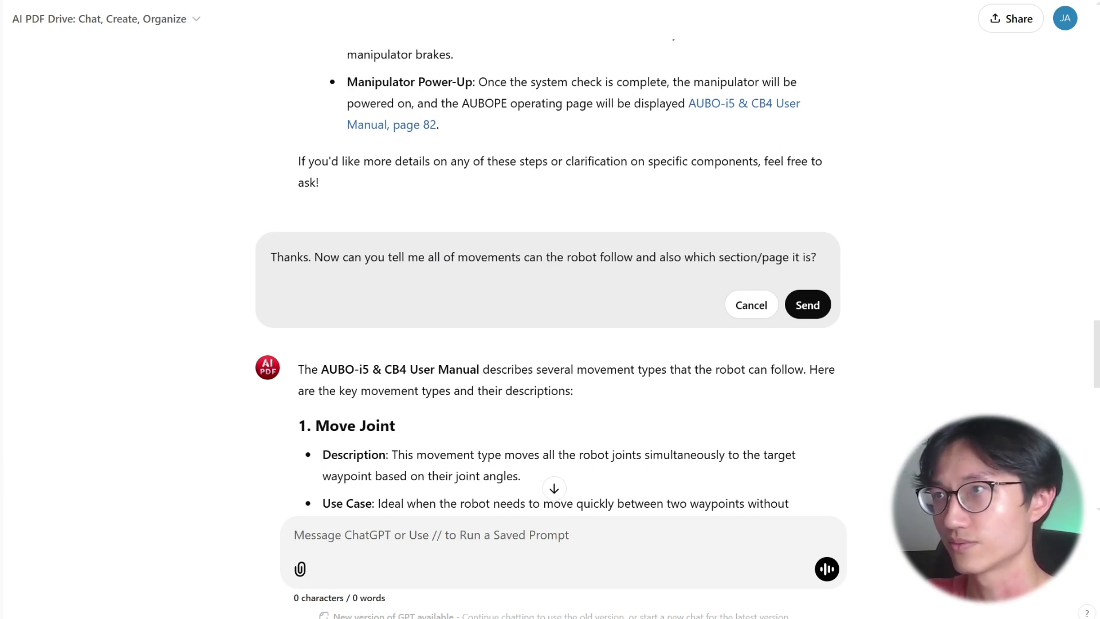
type("the")
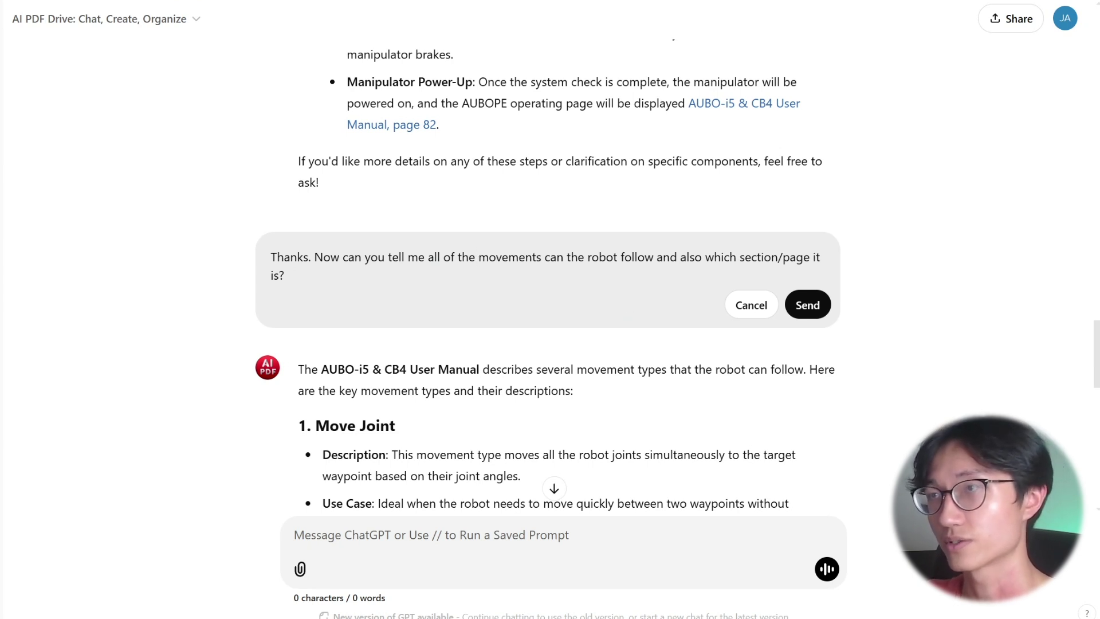
left_click(808, 304)
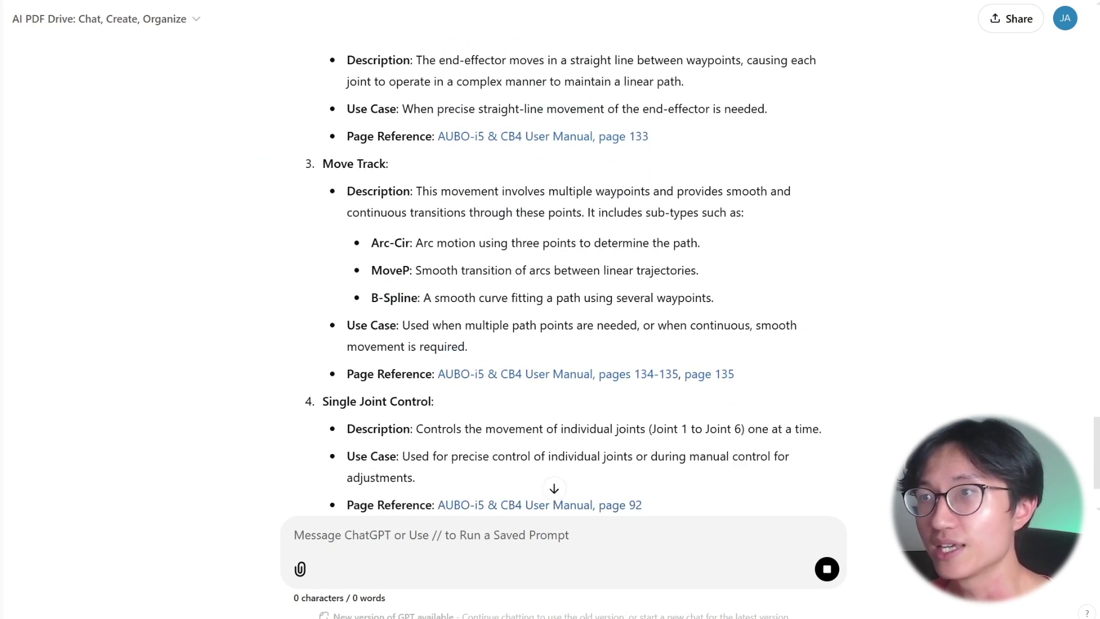
Select, then deselect, the B-Spline line while reading the seven-type movements answer
triple_click(394, 298)
left_click(395, 305)
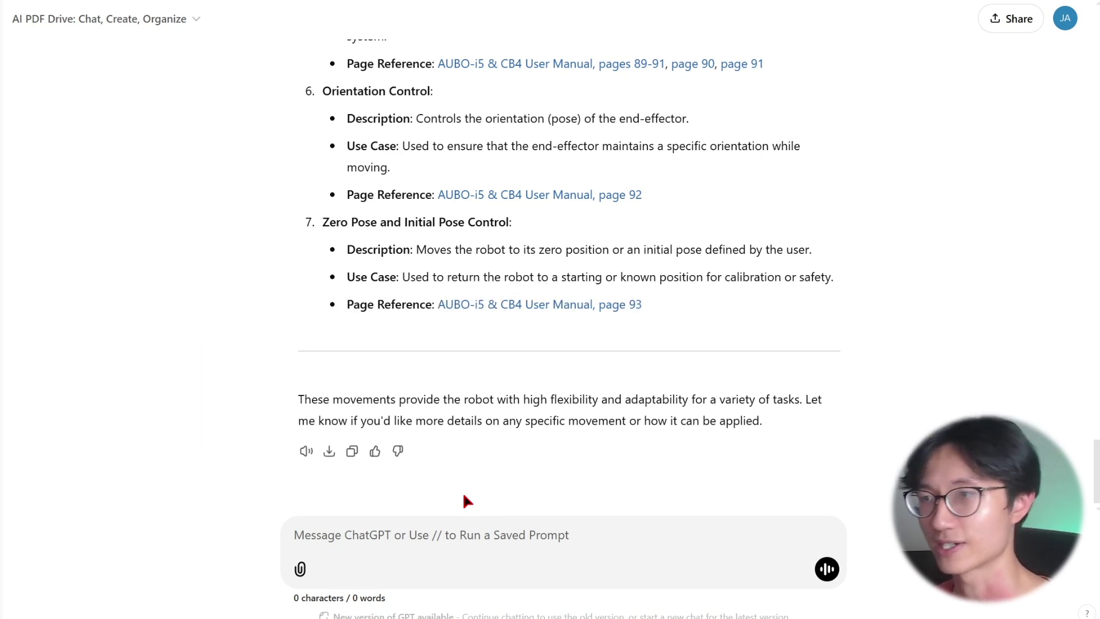
Request a 10-page professional PowerPoint on the robot's use cases for non-technical people
type("Thanks. Can you al")
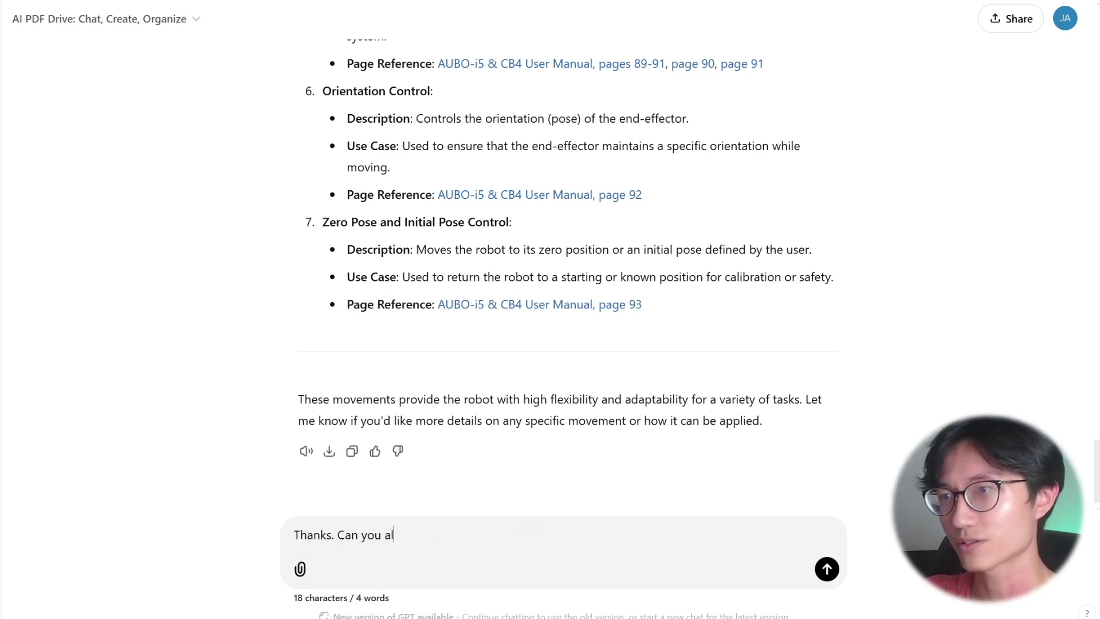
type("so create a 10 page professional loo")
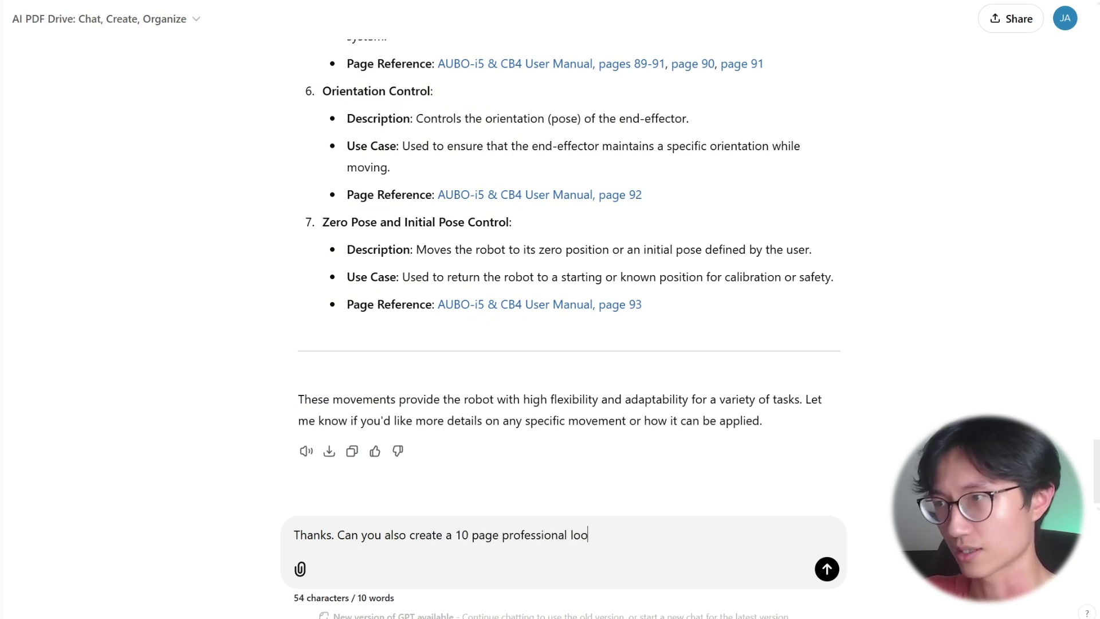
type("king power point presentation that explains the use cases to cater for non technical")
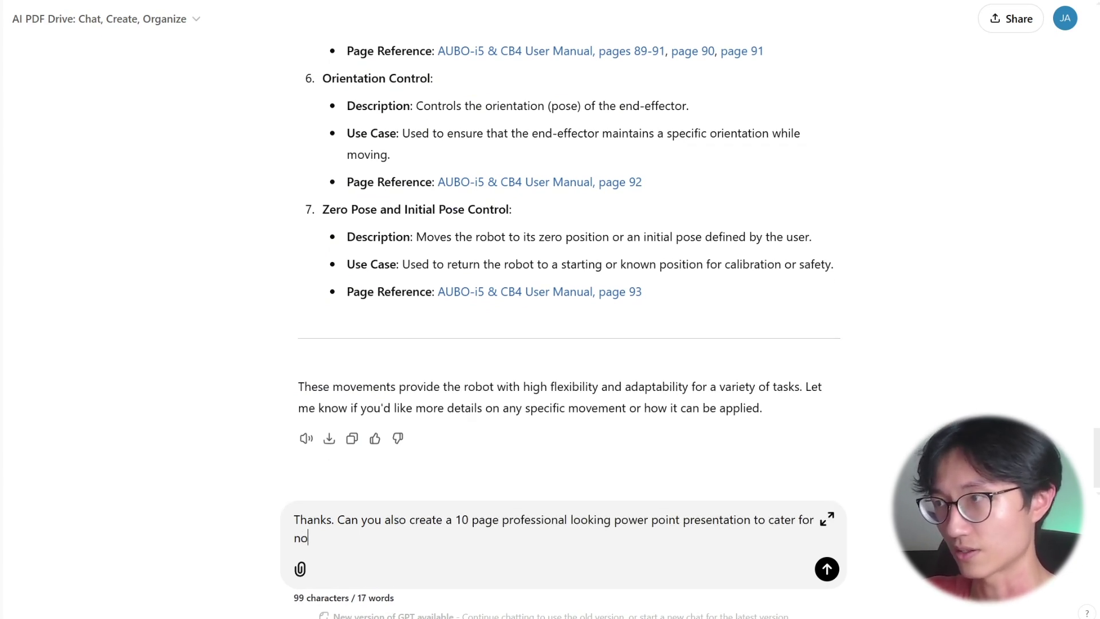
type(" people?")
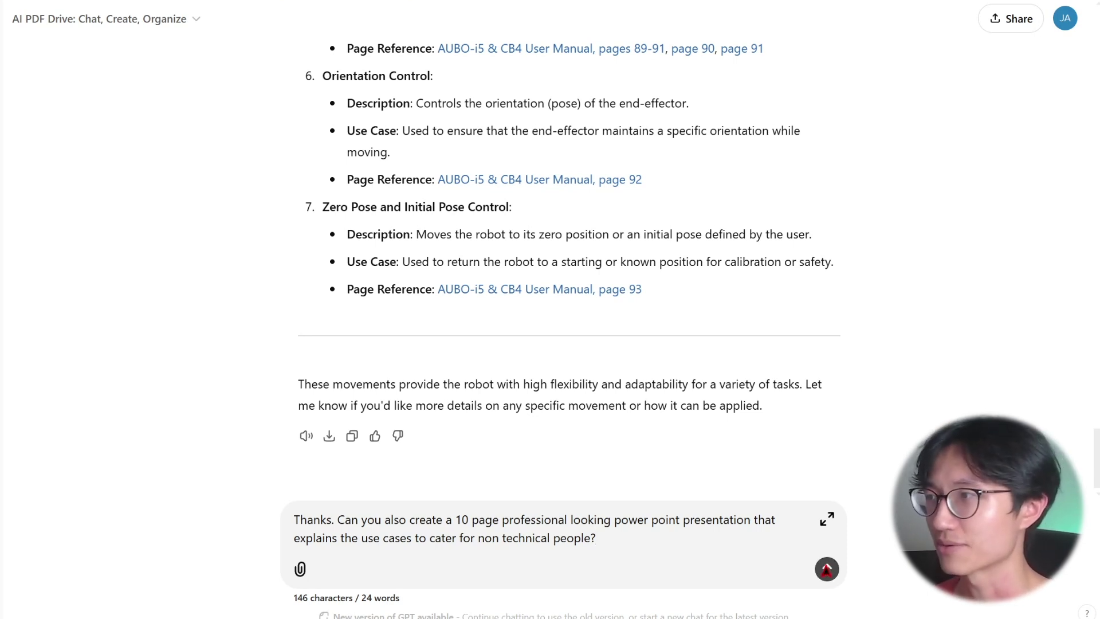
key("Return")
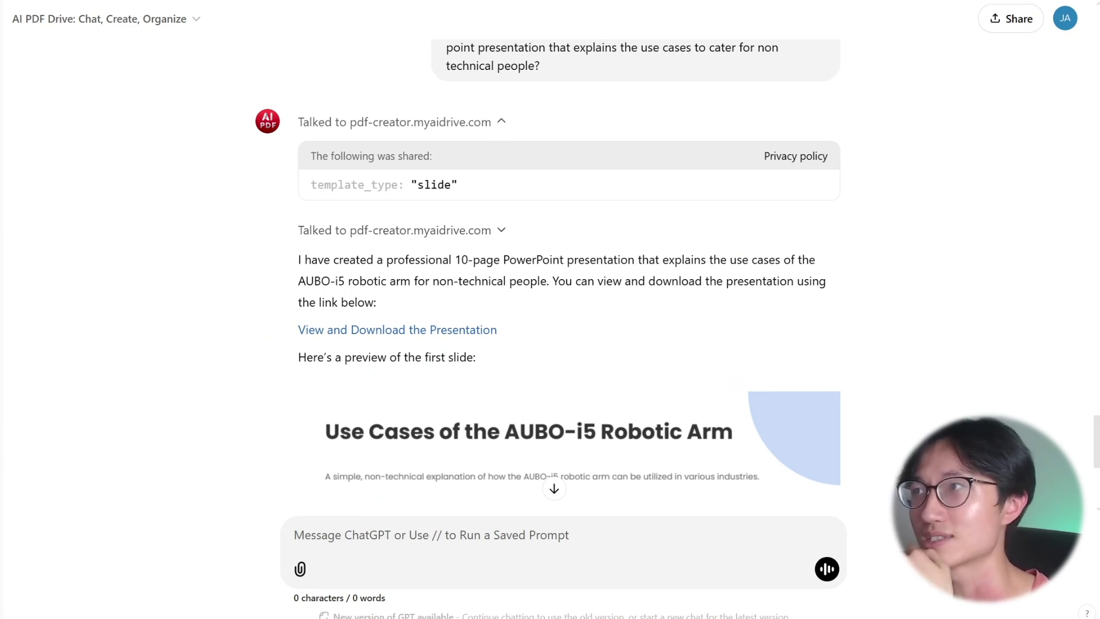
Review the presentation description and follow the 'View and Download the Presentation' link
left_click_drag(763, 260, 394, 260)
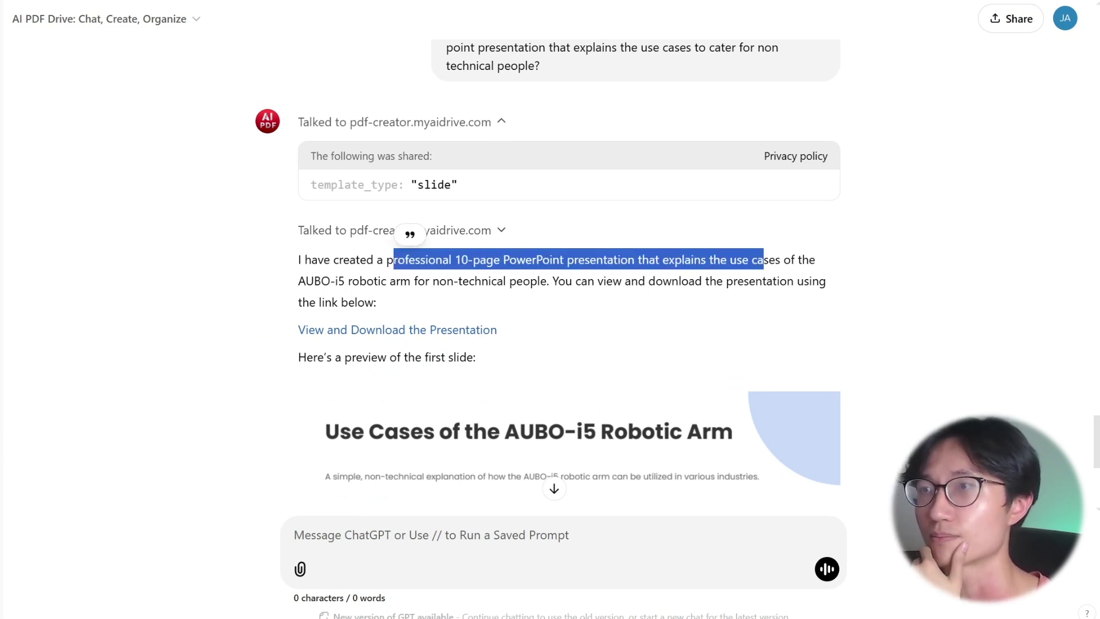
scroll(569, 275, "down", 1)
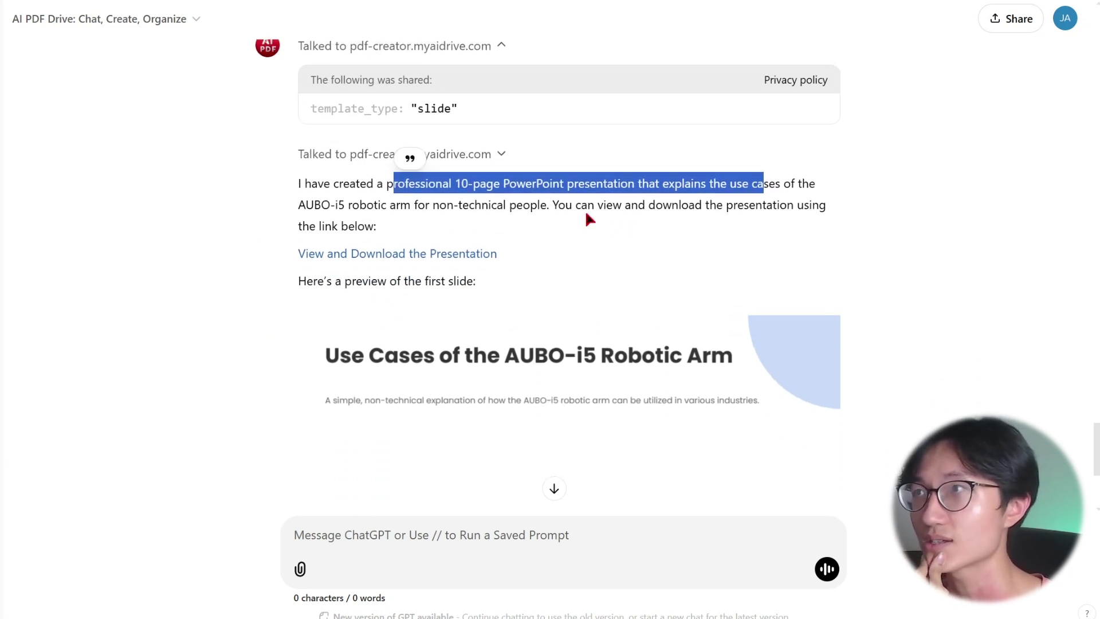
scroll(572, 219, "down", 1)
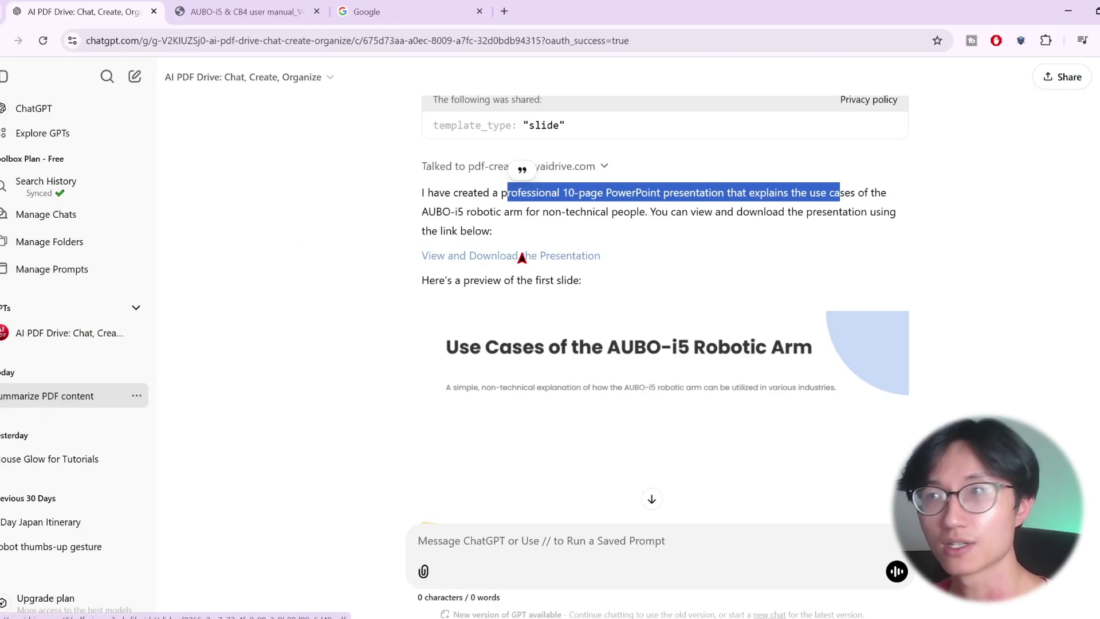
scroll(601, 292, "down", 3)
scroll(572, 292, "up", 2)
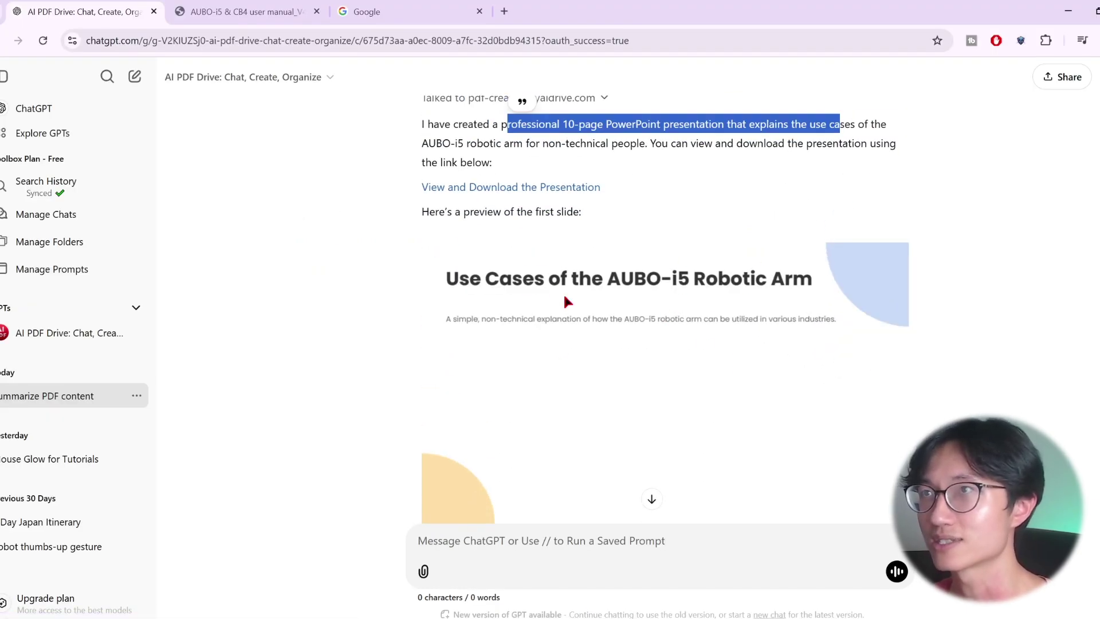
left_click(531, 189)
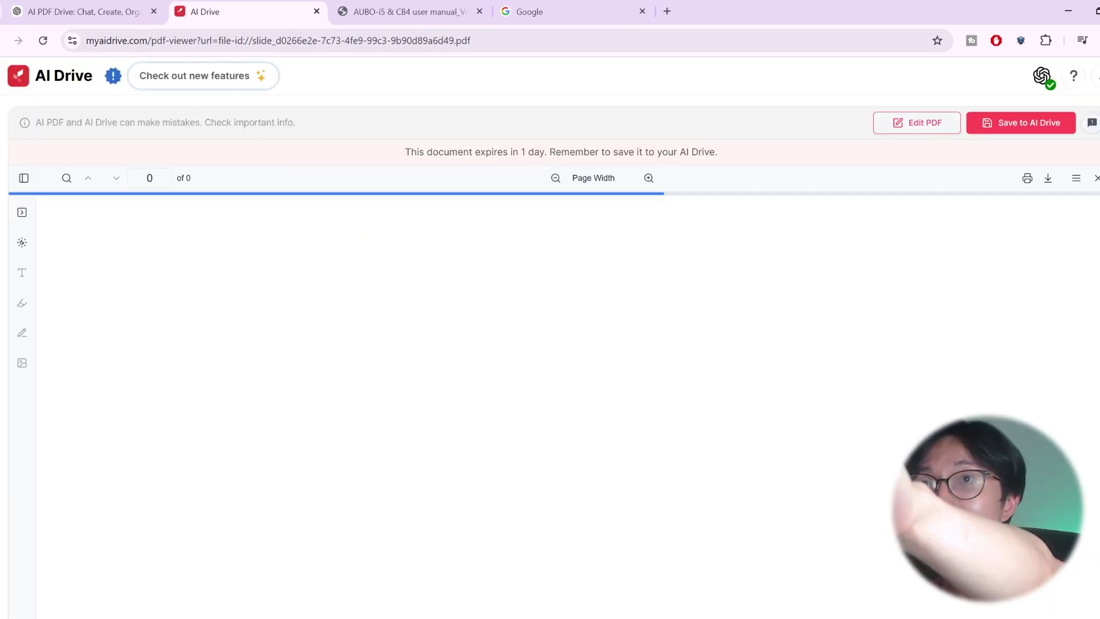
Check the myaidrive.com viewer address, then scroll through the 13-slide use-case deck
left_click_drag(169, 40, 201, 40)
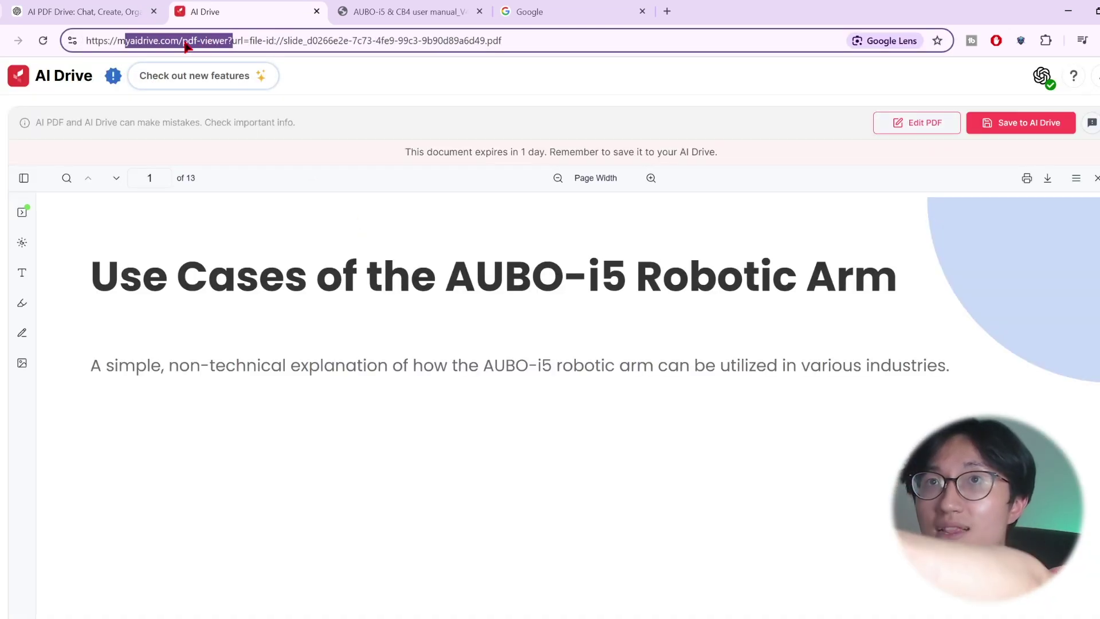
left_click_drag(125, 40, 208, 40)
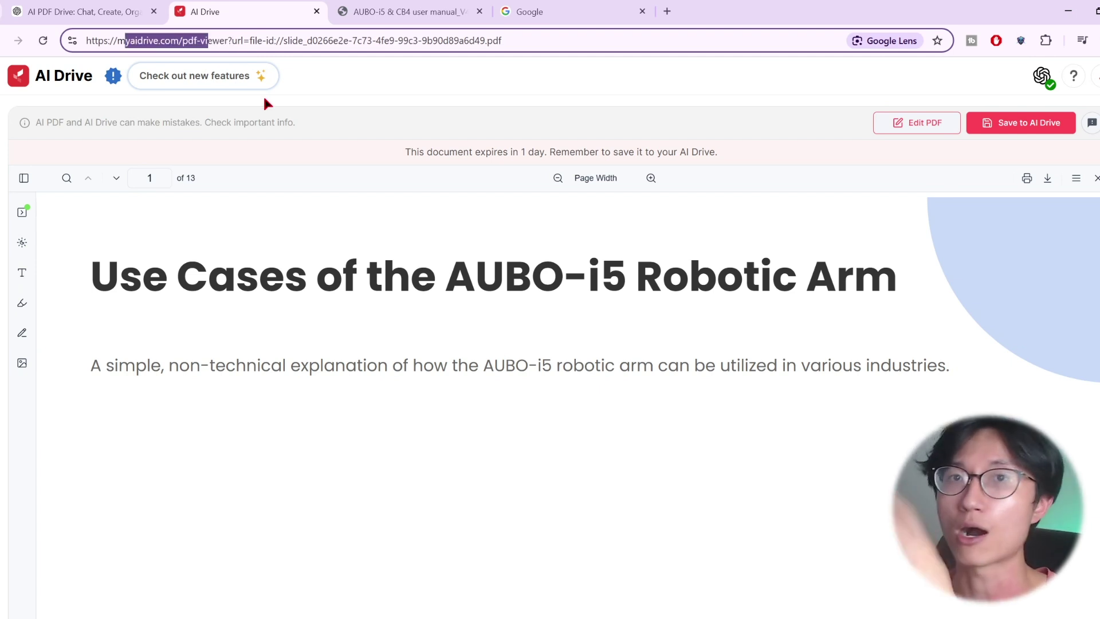
left_click(126, 12)
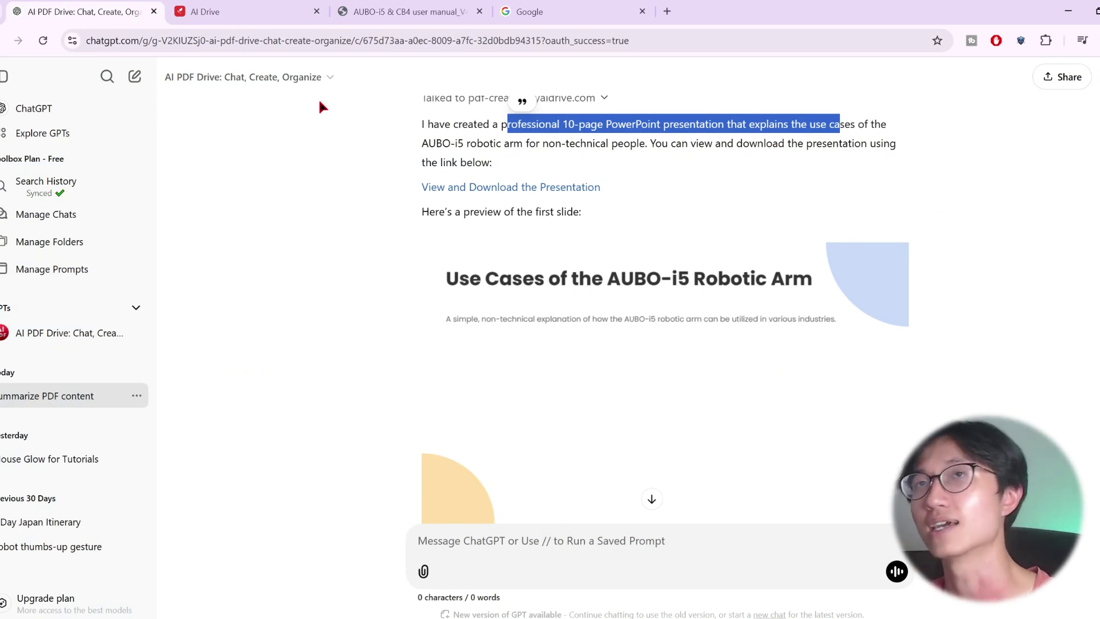
left_click(255, 14)
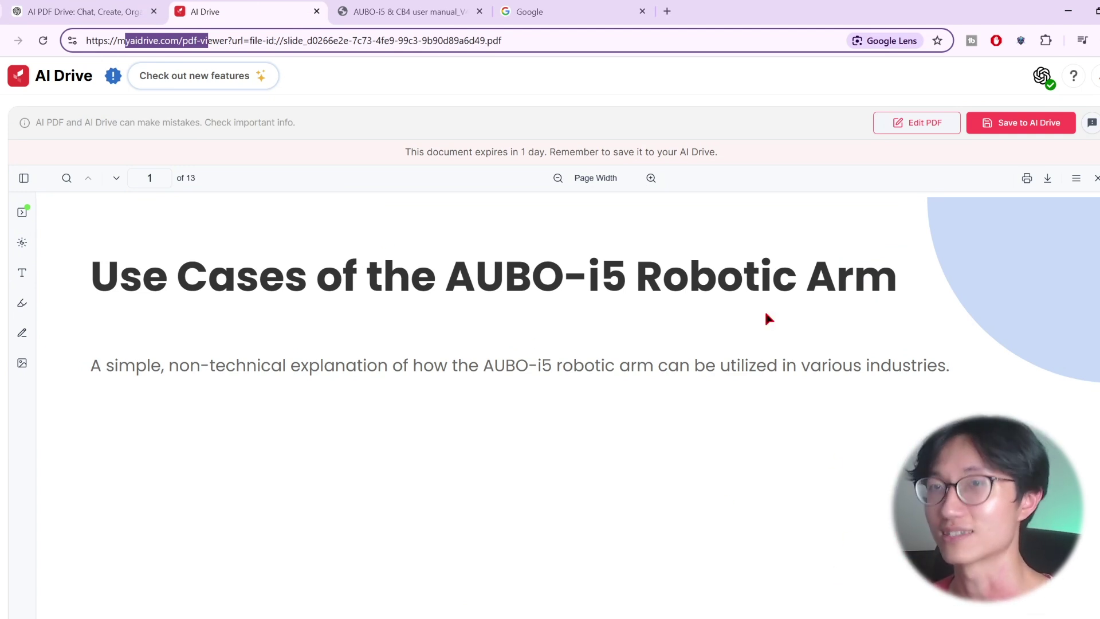
scroll(768, 312, "down", 1)
scroll(774, 306, "down", 20)
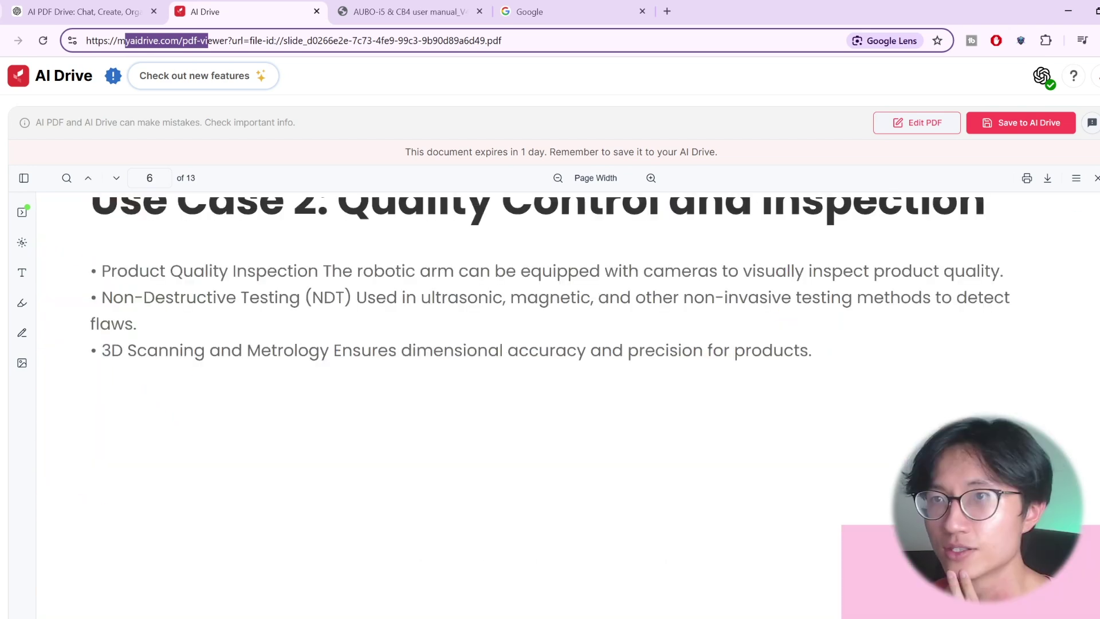
scroll(554, 317, "down", 4)
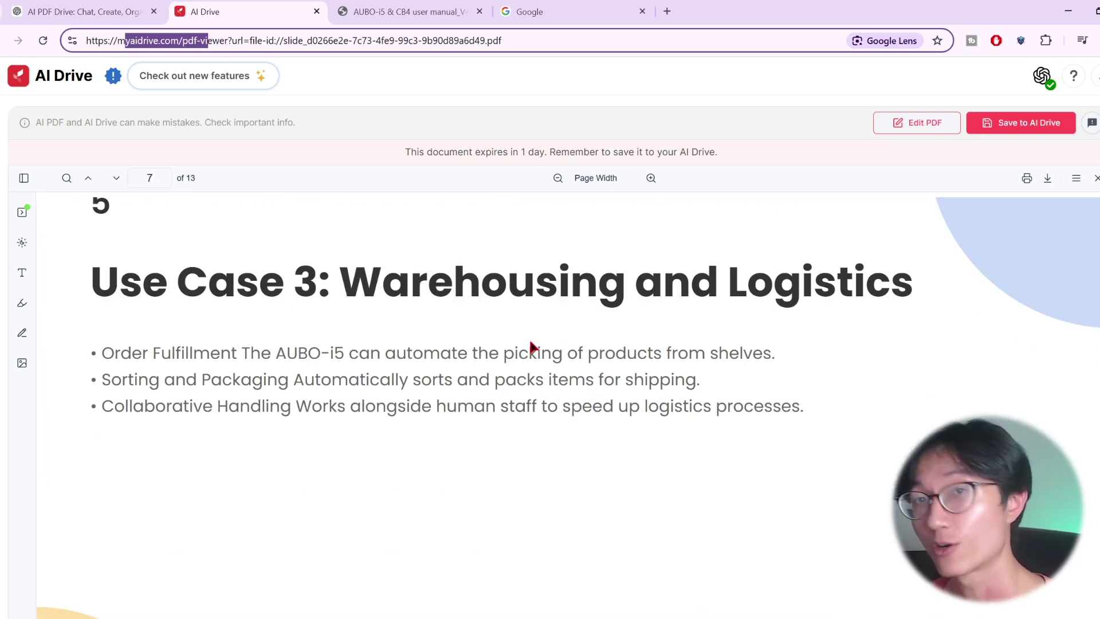
scroll(503, 316, "down", 9)
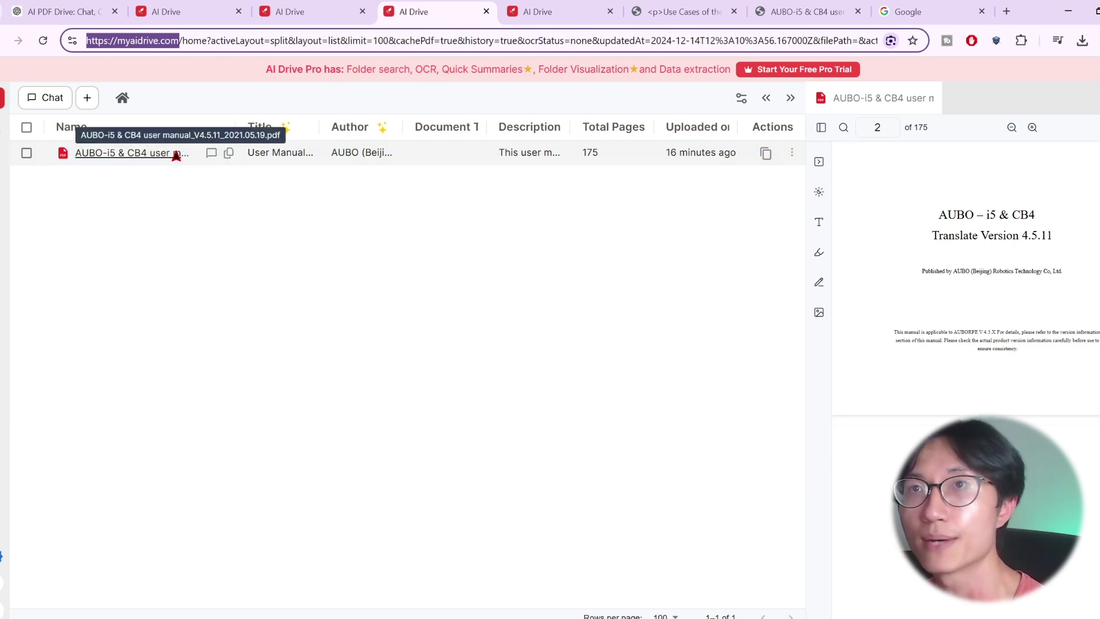
Start a chat on the AUBO-i5 & CB4 manual and show the Gemini 1.5 Flash model list
left_click(210, 153)
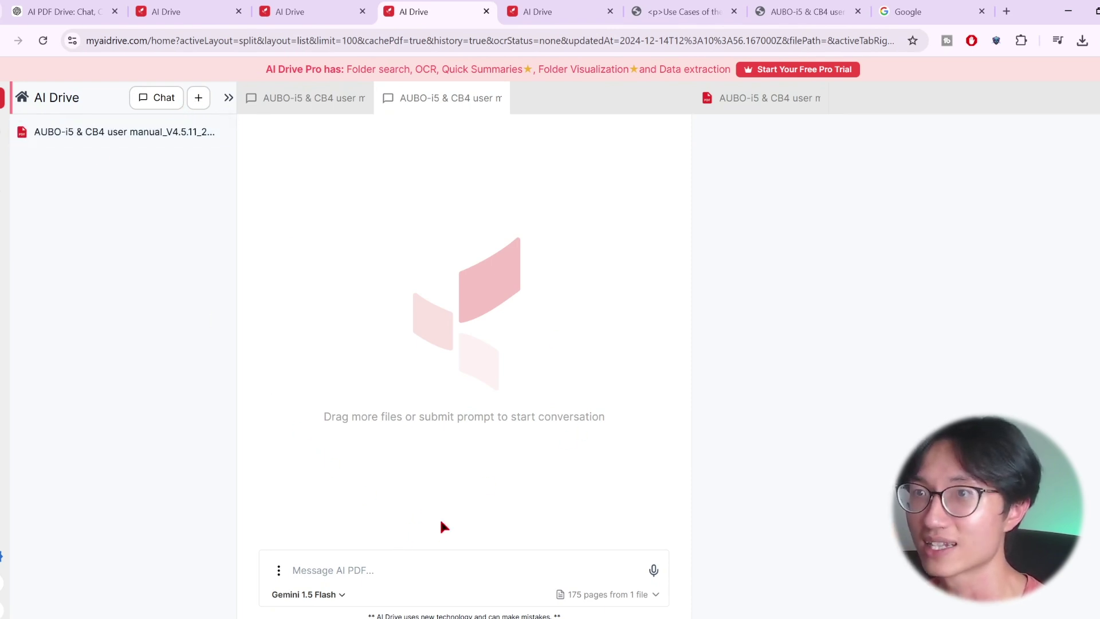
left_click(335, 597)
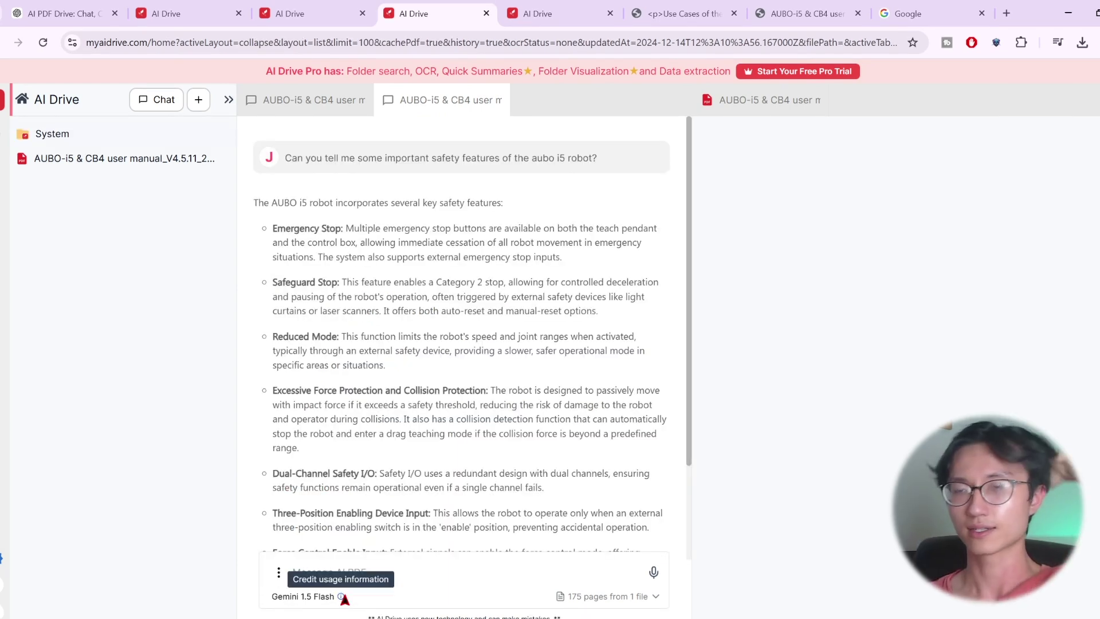
Show Credit Usage, highlighting the 1.76 used of 2000 monthly credits
left_click(346, 596)
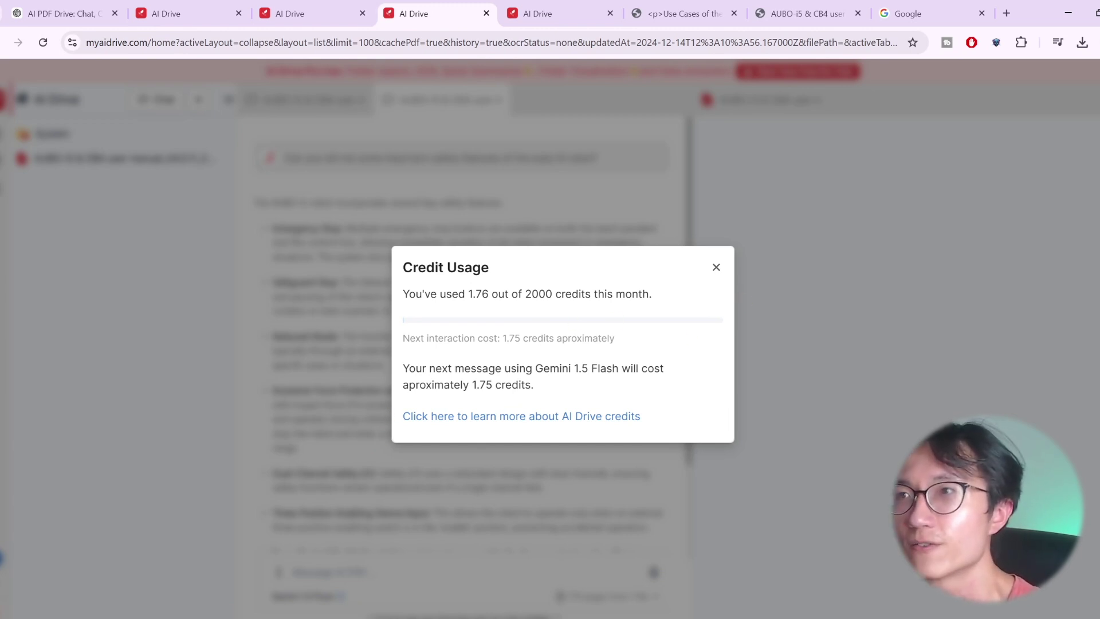
left_click_drag(525, 294, 578, 296)
left_click_drag(473, 295, 482, 295)
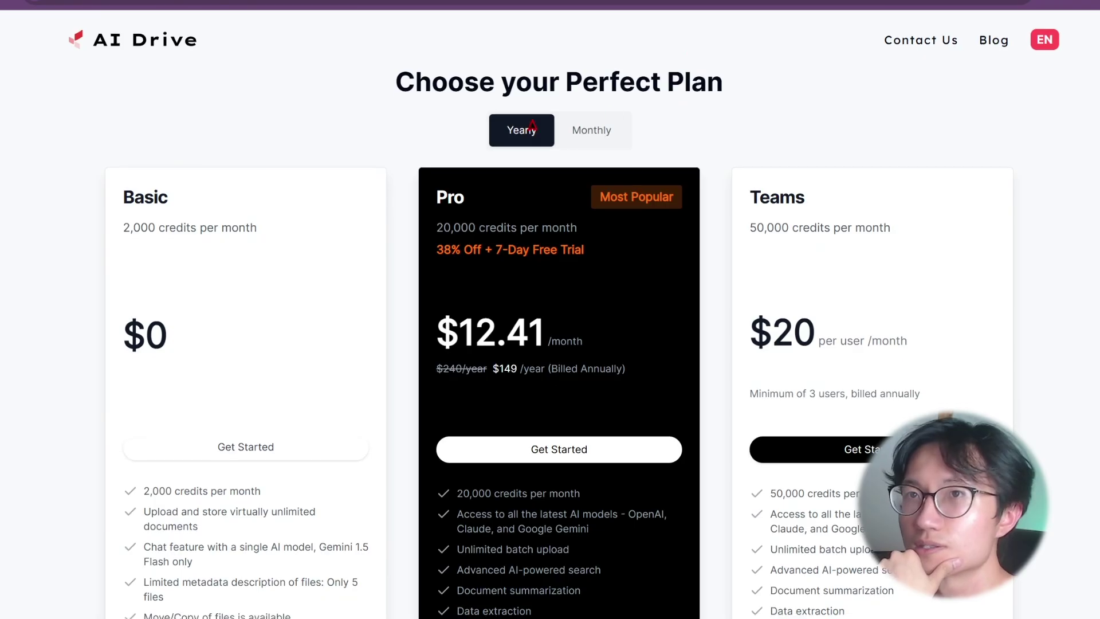
scroll(550, 310, "down", 1)
scroll(550, 310, "up", 1)
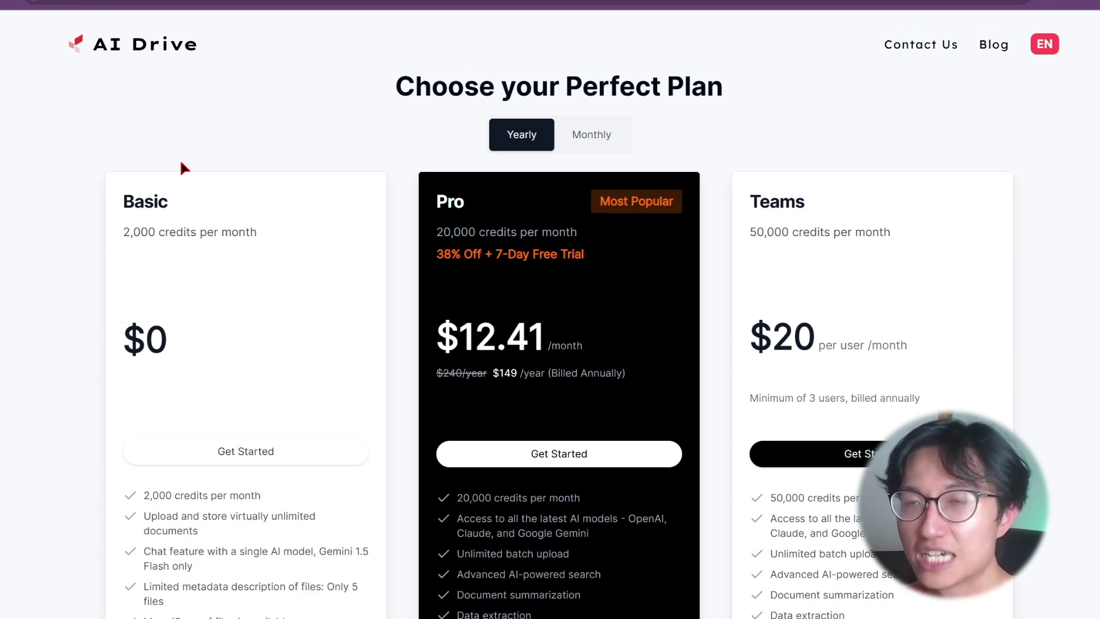
scroll(241, 216, "down", 2)
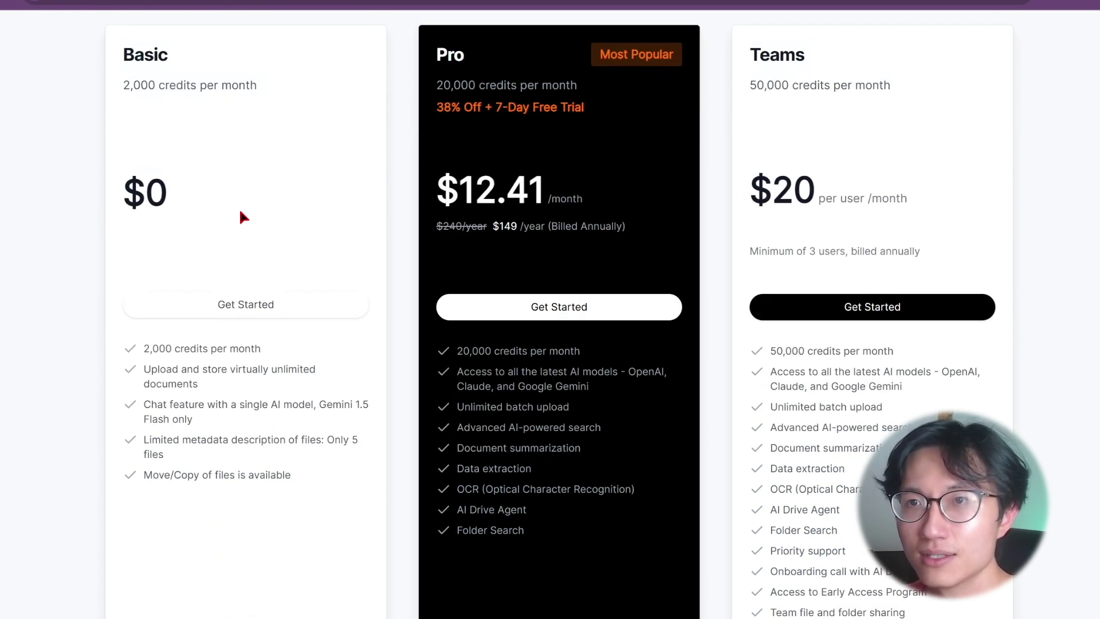
scroll(241, 216, "up", 1)
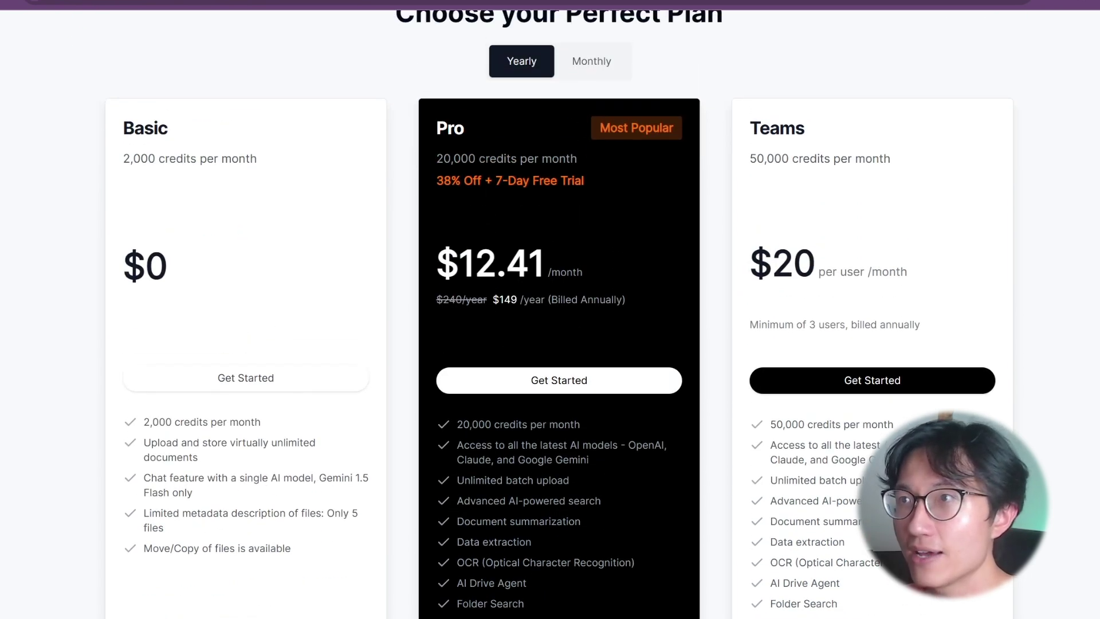
double_click(502, 263)
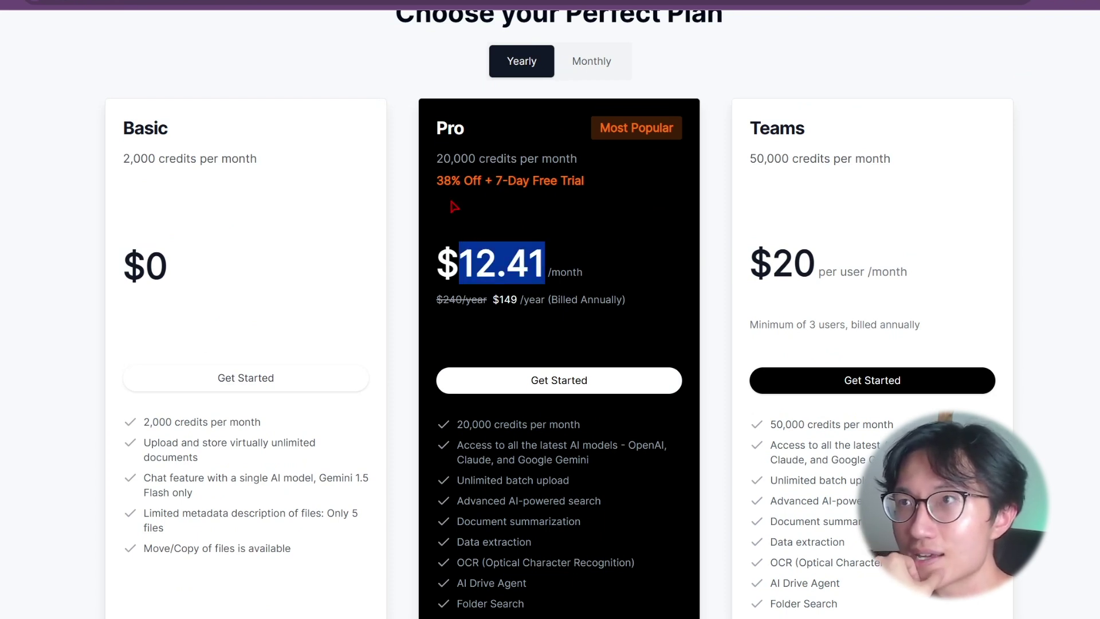
left_click_drag(444, 158, 479, 159)
scroll(483, 167, "down", 2)
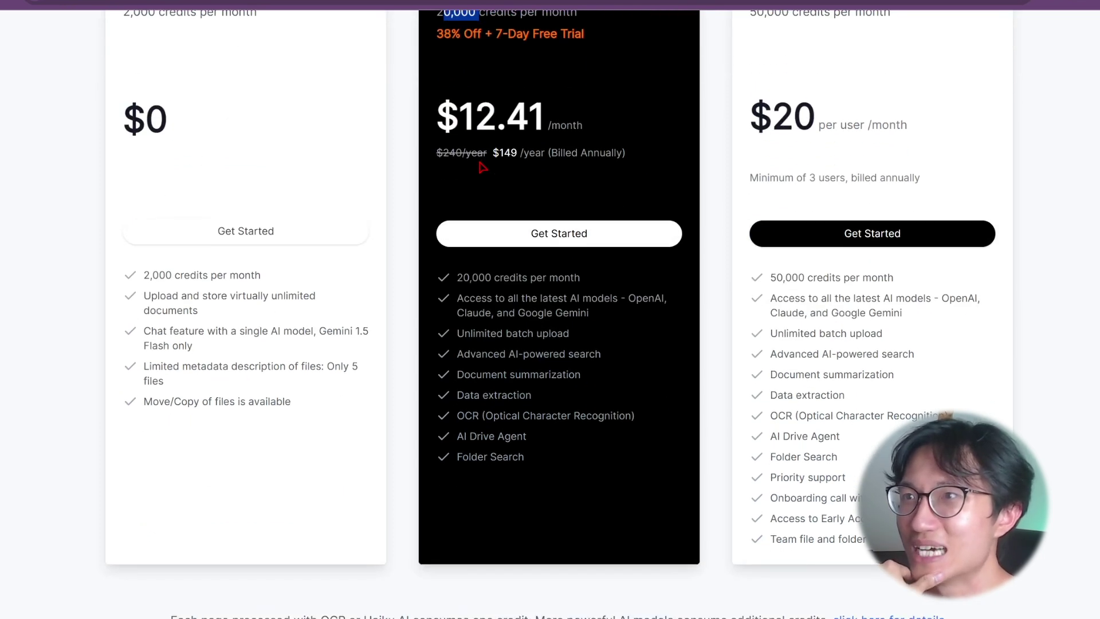
scroll(483, 183, "up", 1)
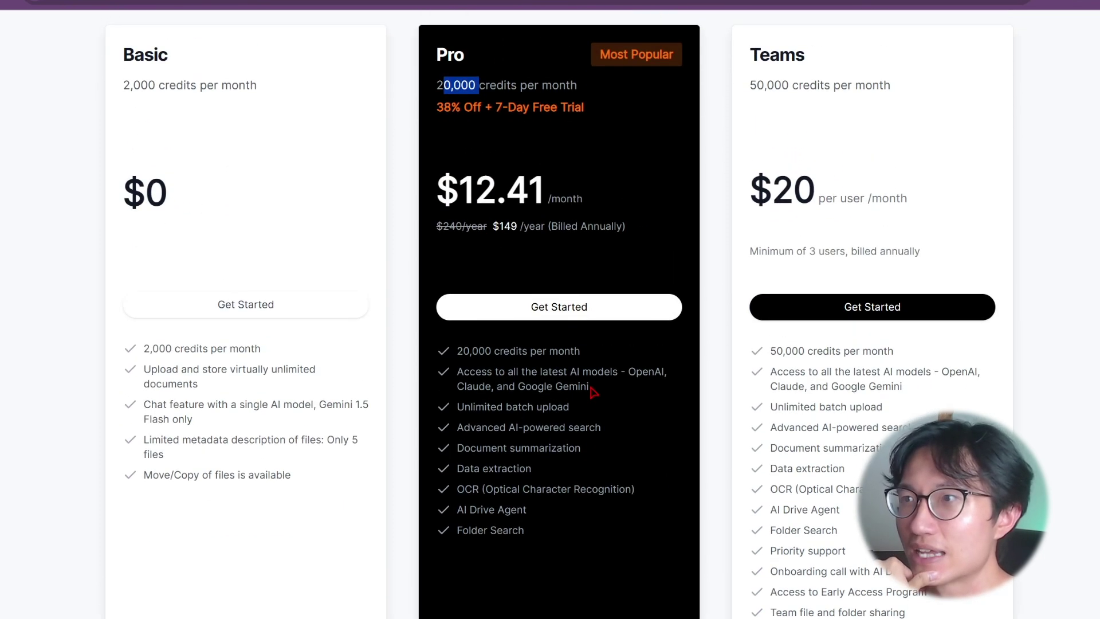
left_click_drag(631, 395, 517, 373)
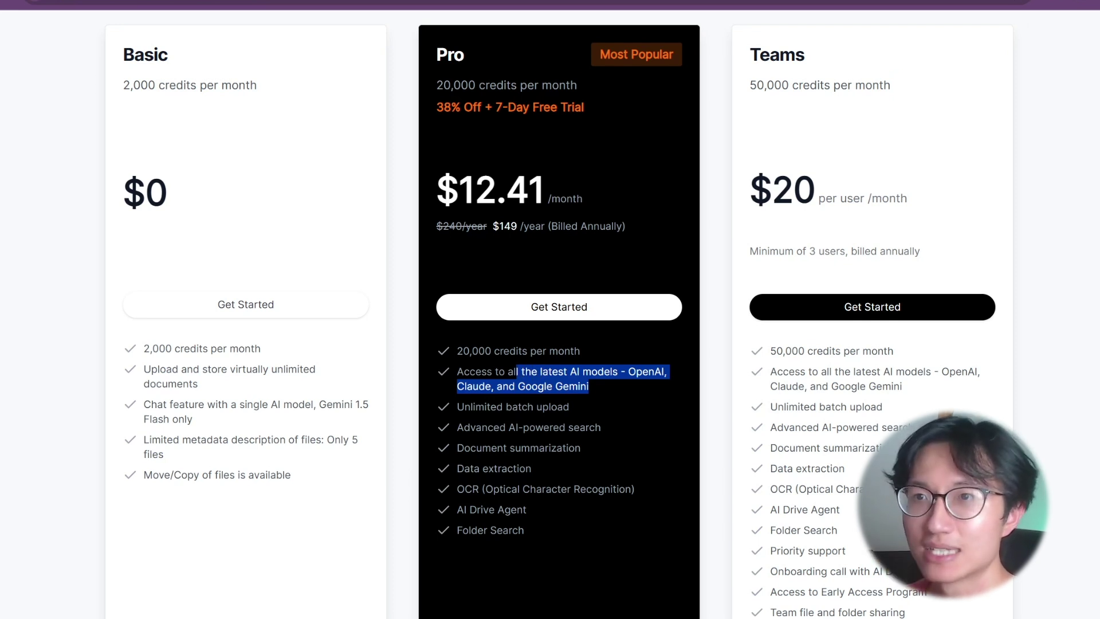